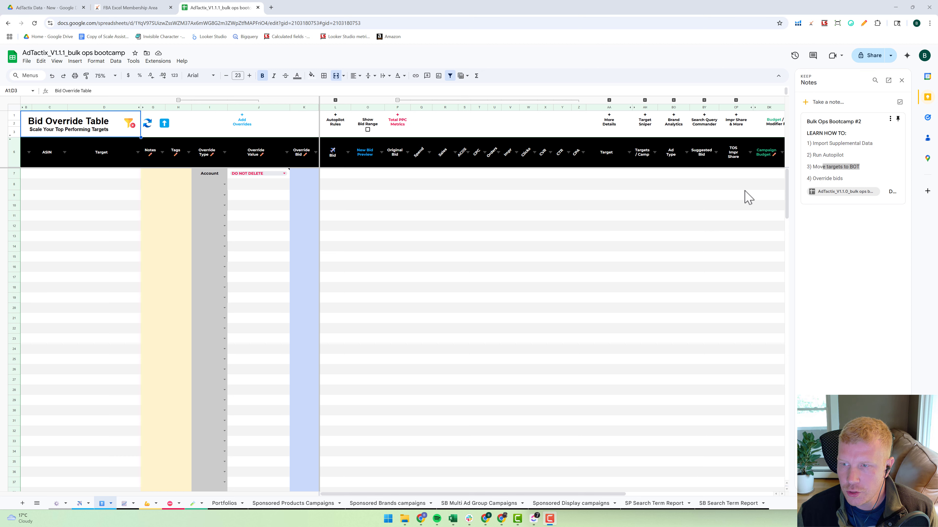
Review the Supplemental Reports Hub on the Settings sheet and the report files in the AdTactix Data - New Drive folder
left_click_drag(843, 178, 810, 190)
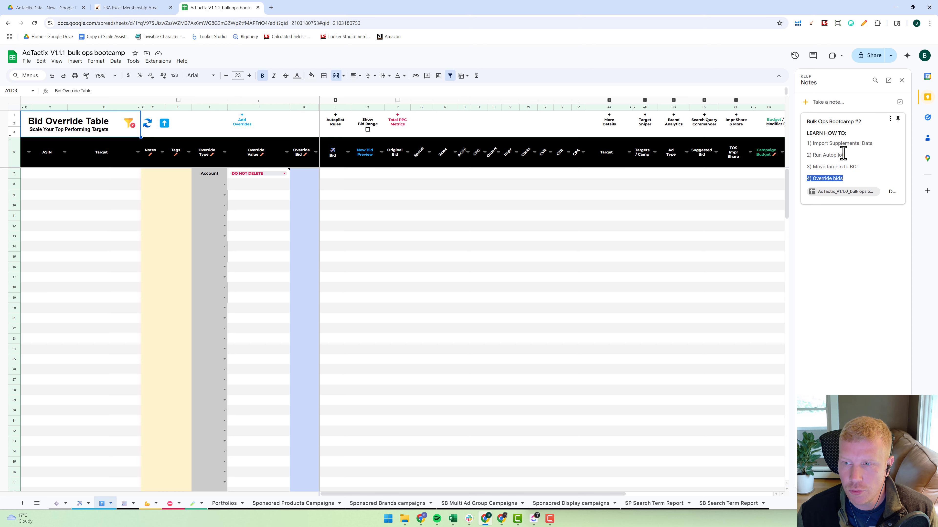
left_click_drag(844, 155, 815, 155)
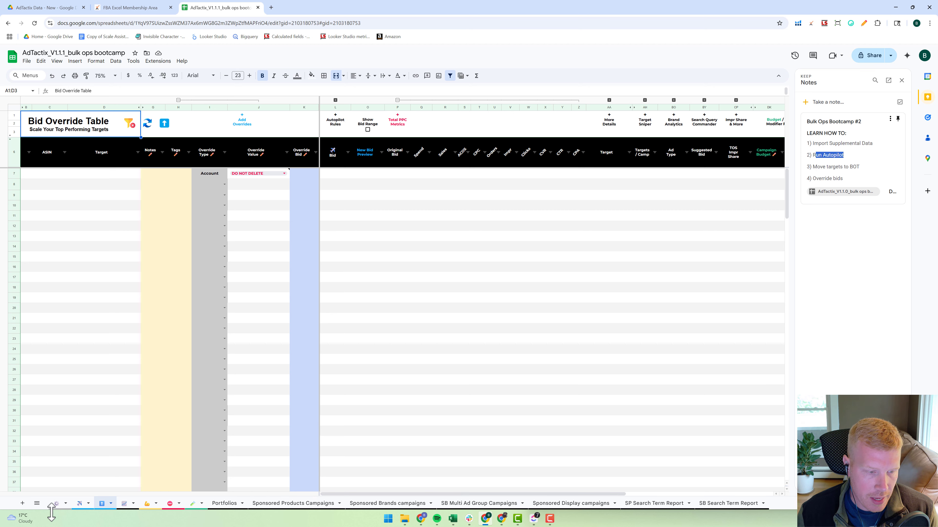
left_click(56, 505)
scroll(218, 341, "down", 10)
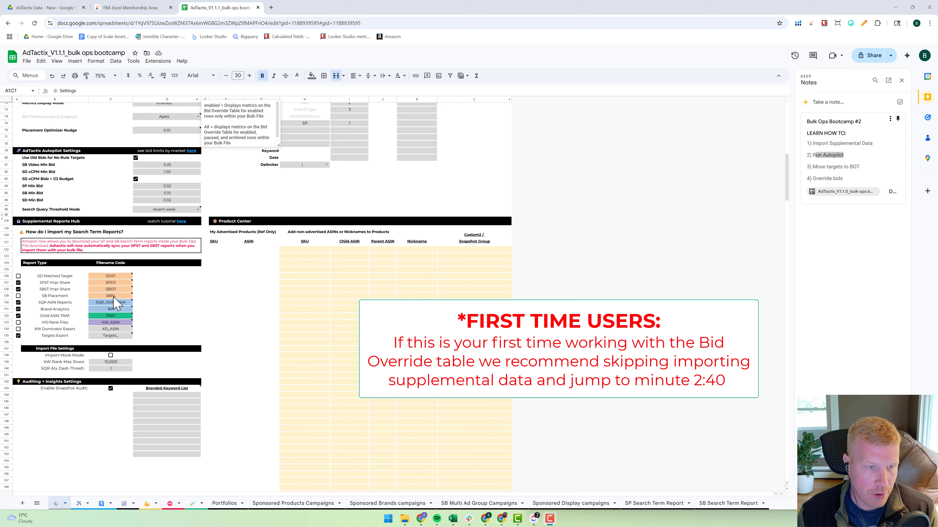
mouse_move(117, 286)
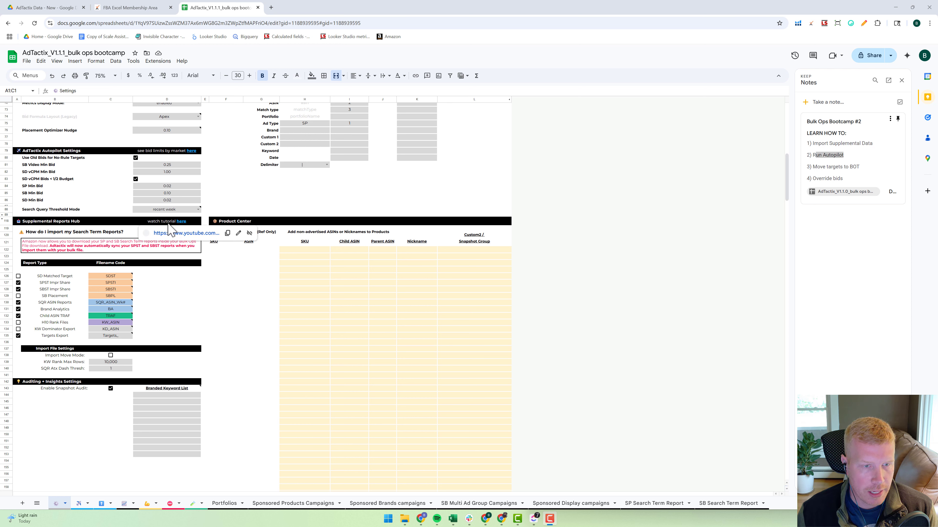
mouse_move(171, 227)
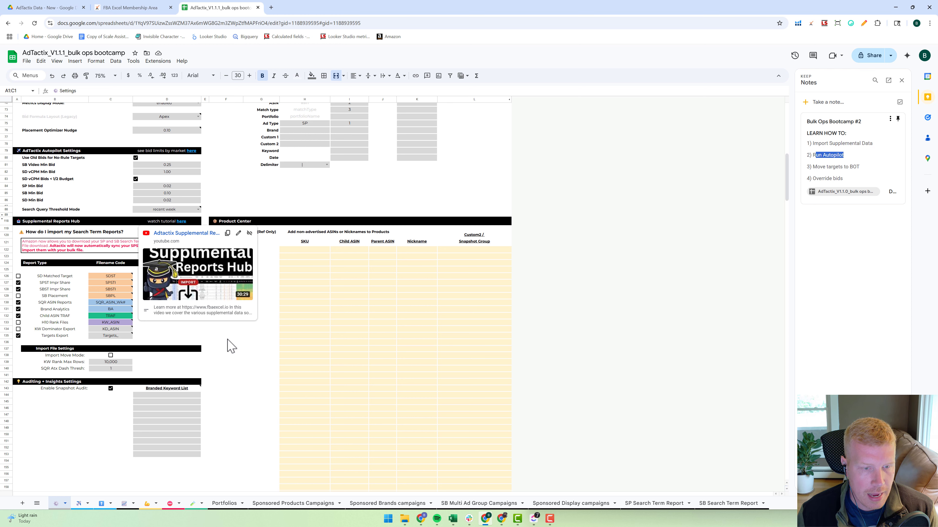
left_click(238, 336)
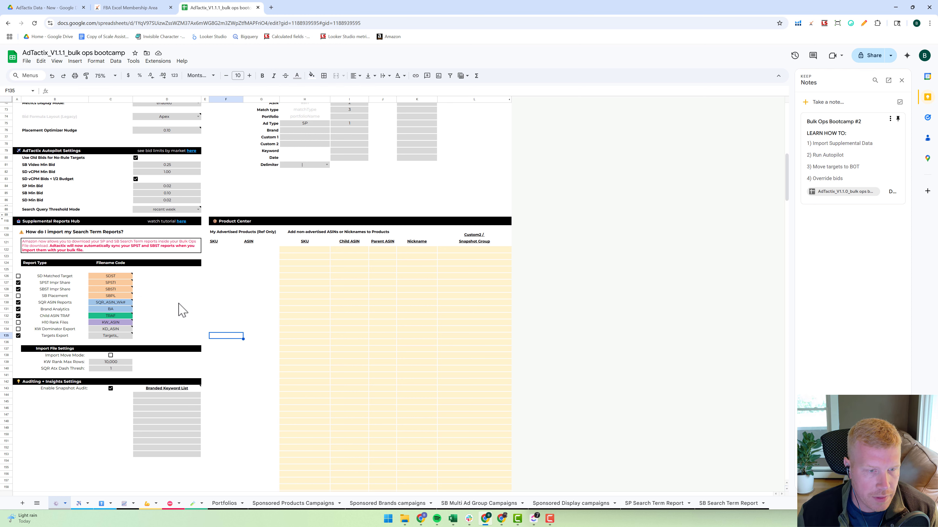
left_click(54, 9)
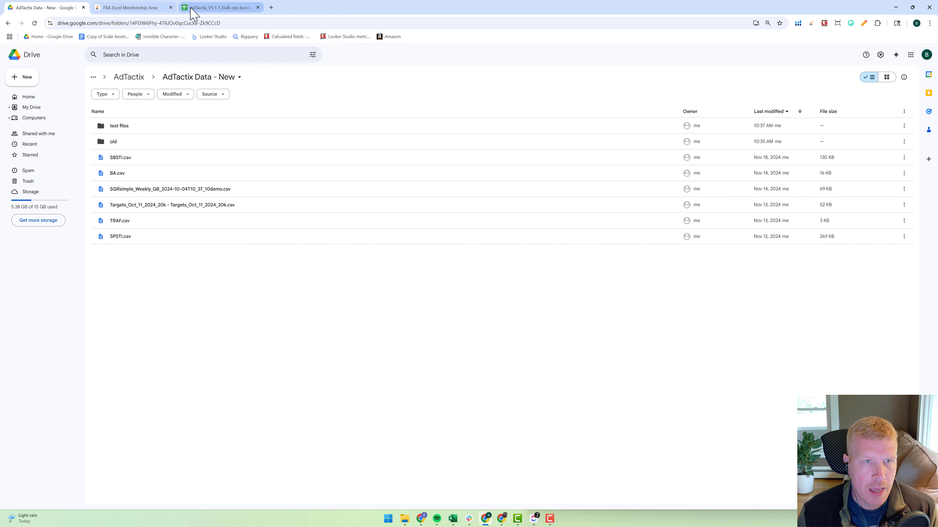
left_click(194, 14)
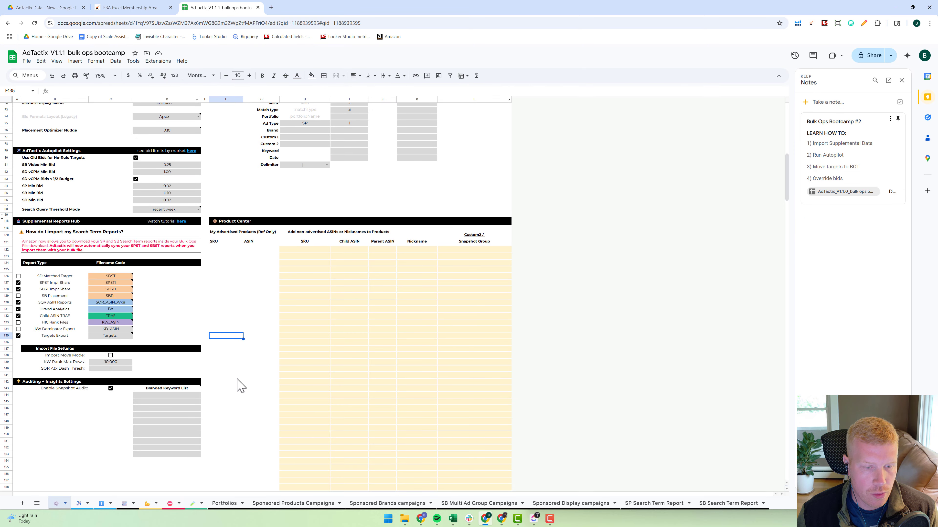
Import the supplemental data into the AdTactix workbook and sync all data
scroll(436, 275, "up", 5)
scroll(445, 279, "up", 4)
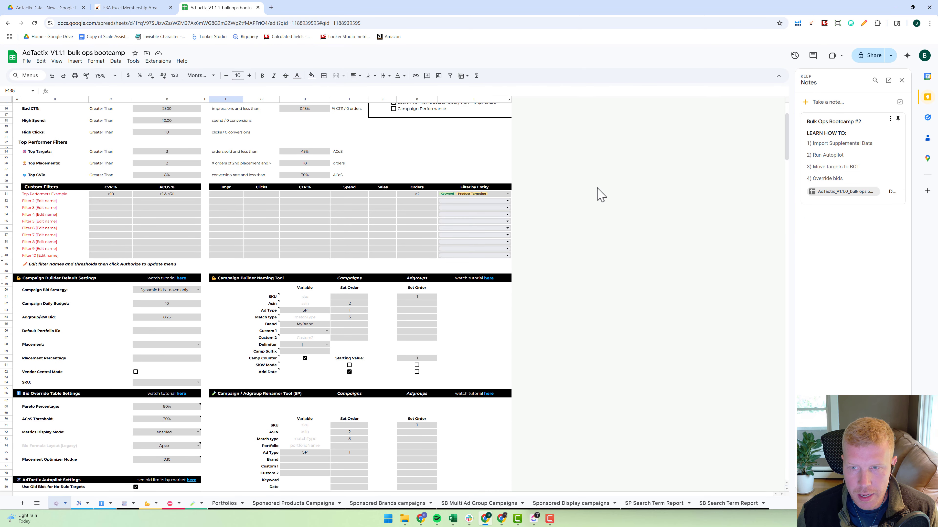
scroll(601, 194, "up", 2)
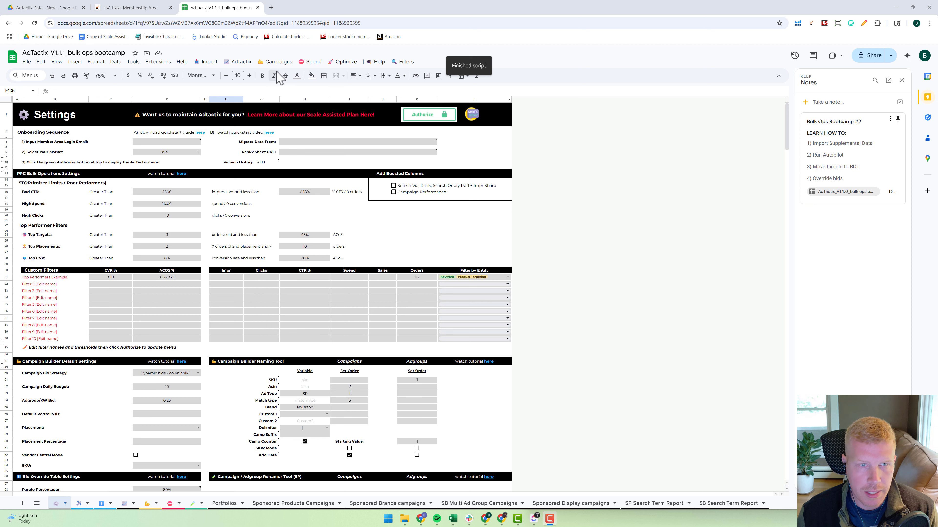
left_click(206, 62)
mouse_move(217, 99)
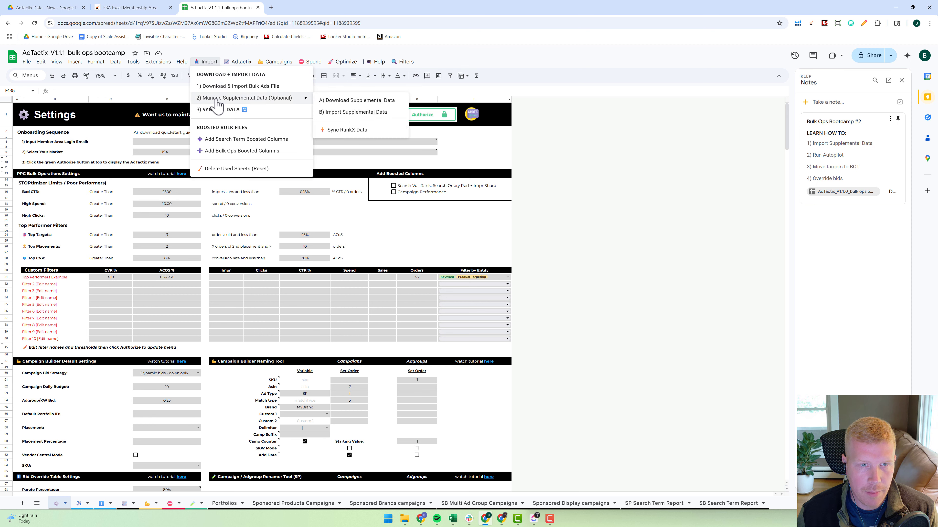
left_click(368, 113)
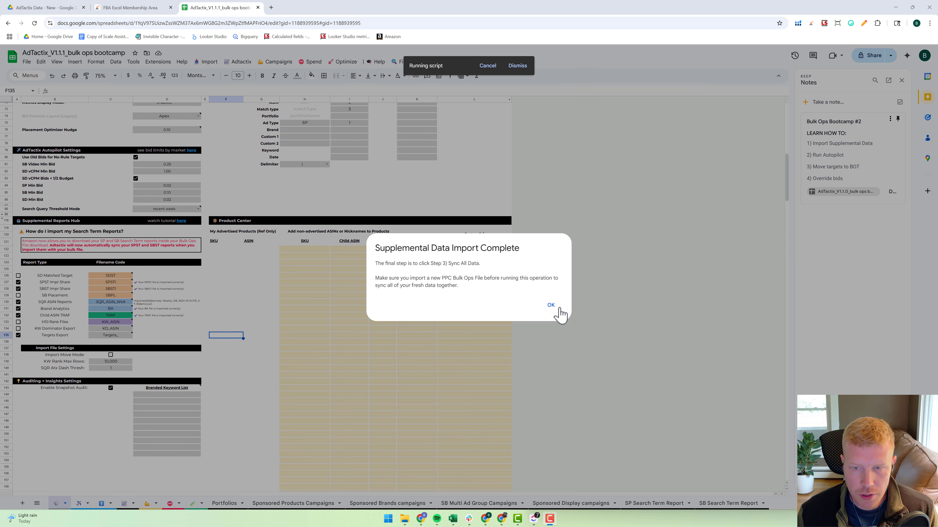
left_click(551, 306)
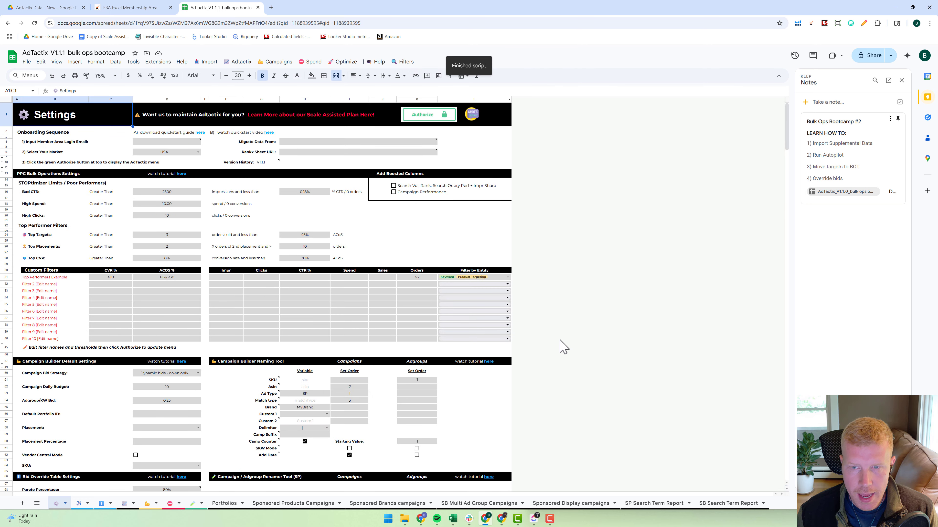
left_click(205, 62)
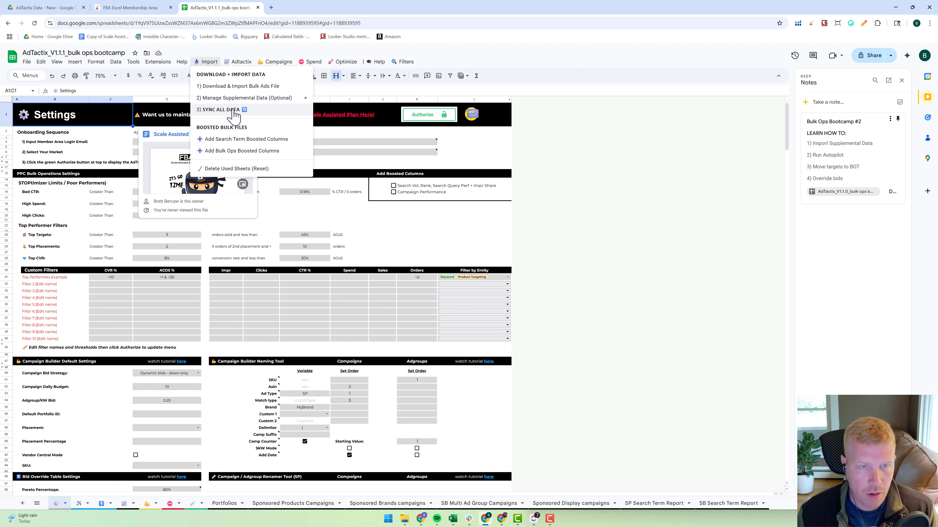
left_click(224, 110)
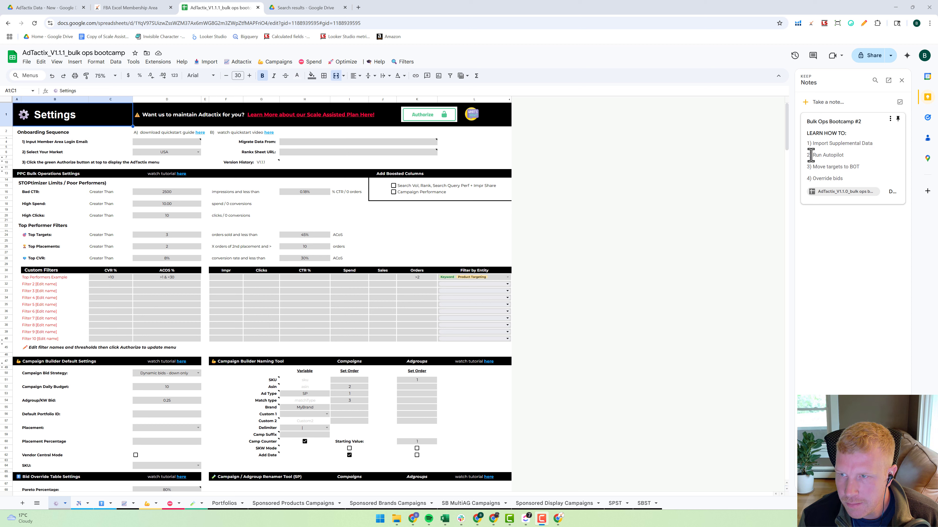
Run the bid rules on the AdTactix Autopilot sheet and close the notes side panel
left_click_drag(811, 156, 845, 155)
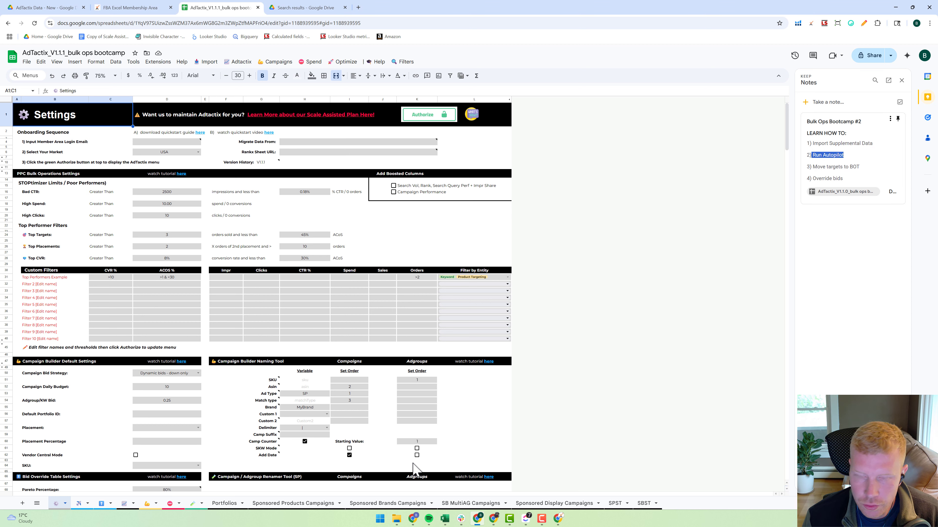
left_click(79, 504)
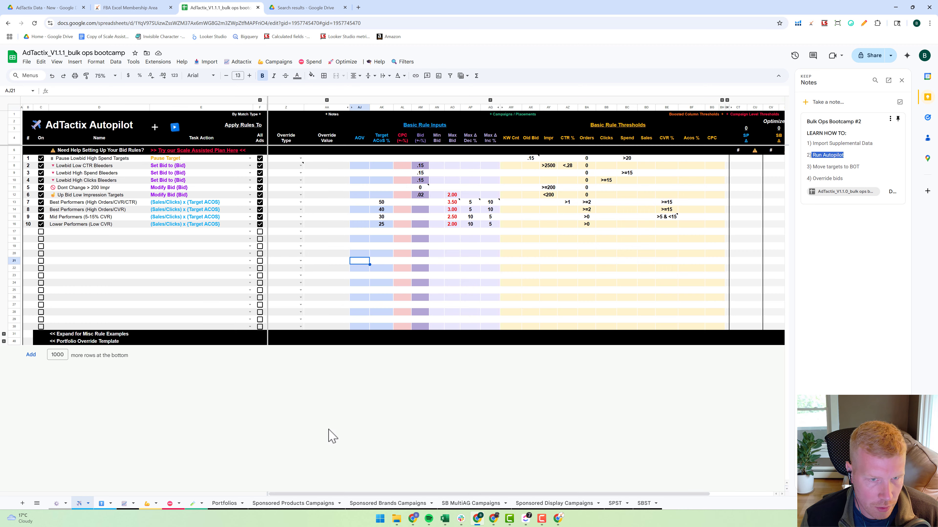
left_click(174, 127)
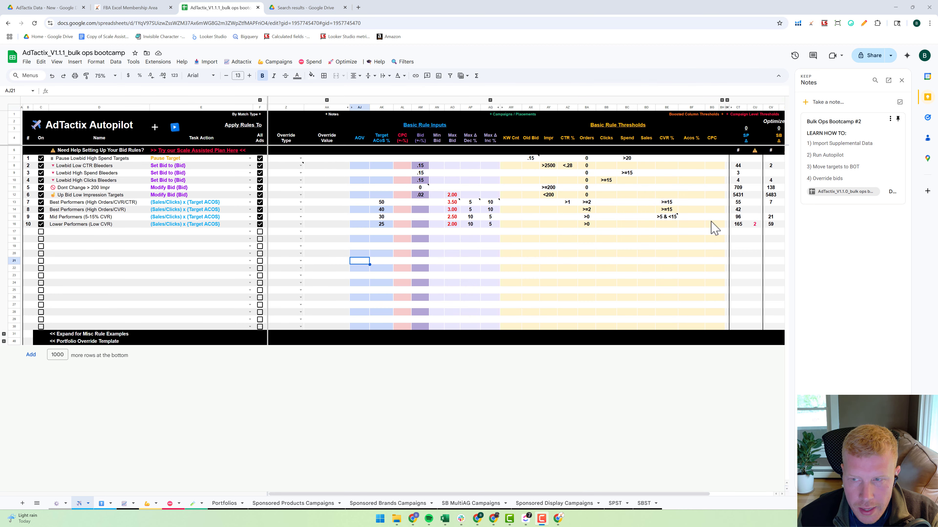
left_click(901, 80)
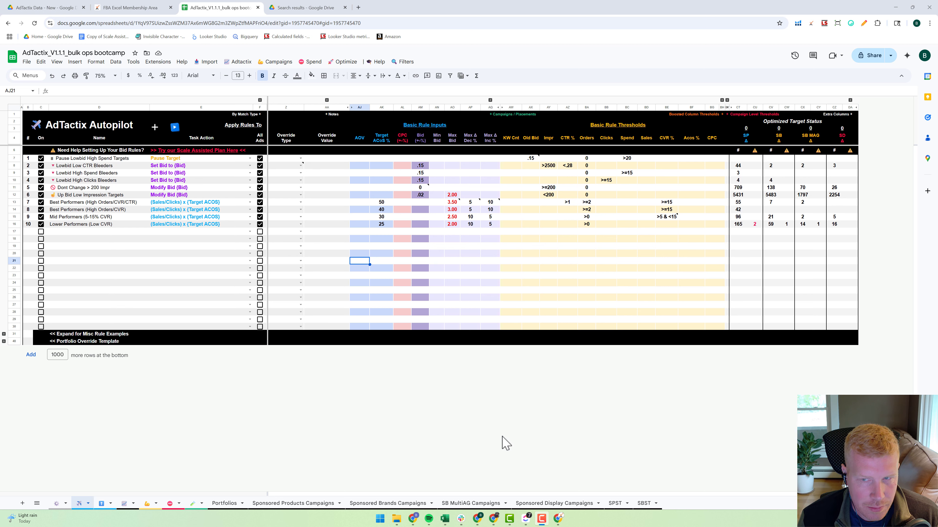
Check the Bid Override Table and the New Bid column of the Sponsored Products Campaigns sheet
left_click(102, 504)
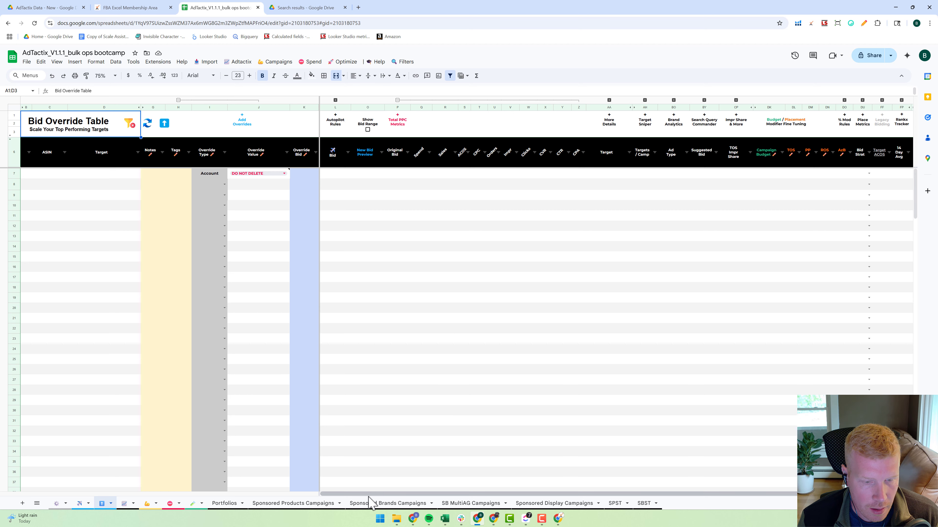
left_click(312, 505)
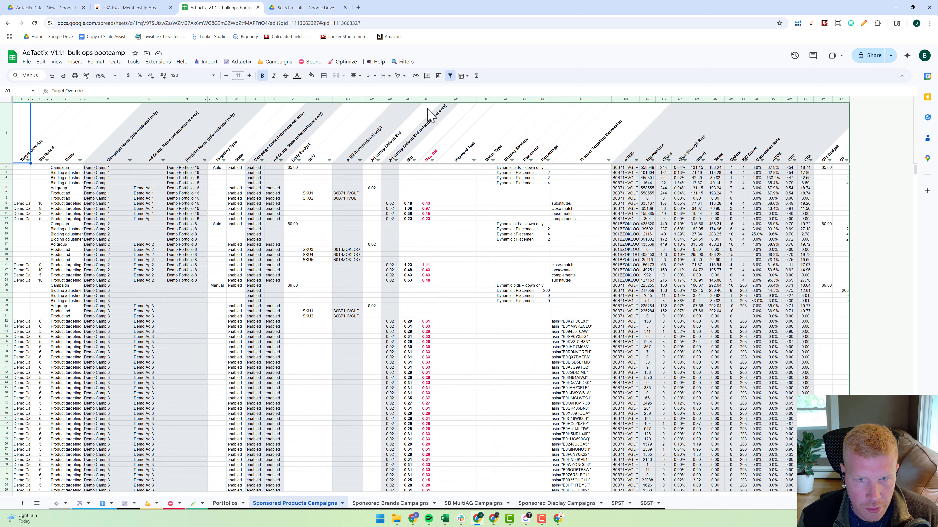
left_click(425, 99)
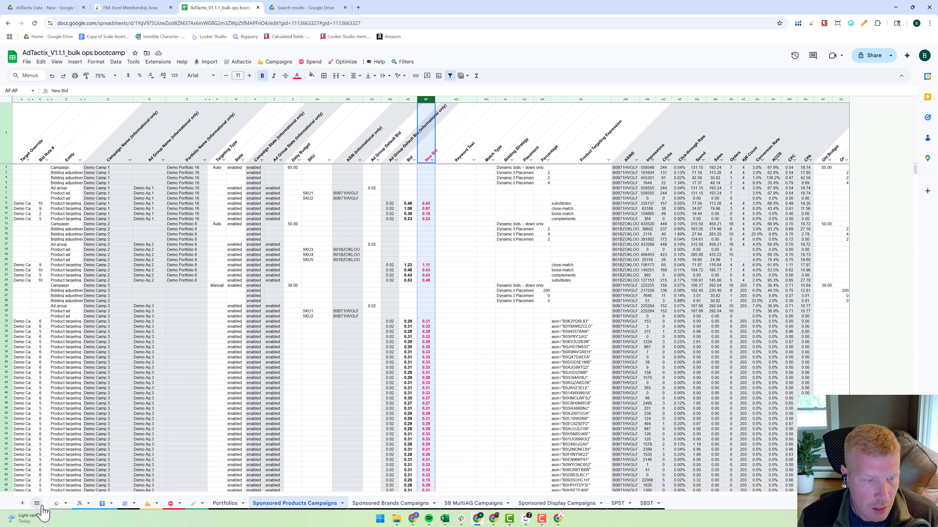
Set the Pareto Percentage in the Bid Override Table Settings on the Settings sheet to 50%
left_click(62, 506)
scroll(166, 349, "down", 2)
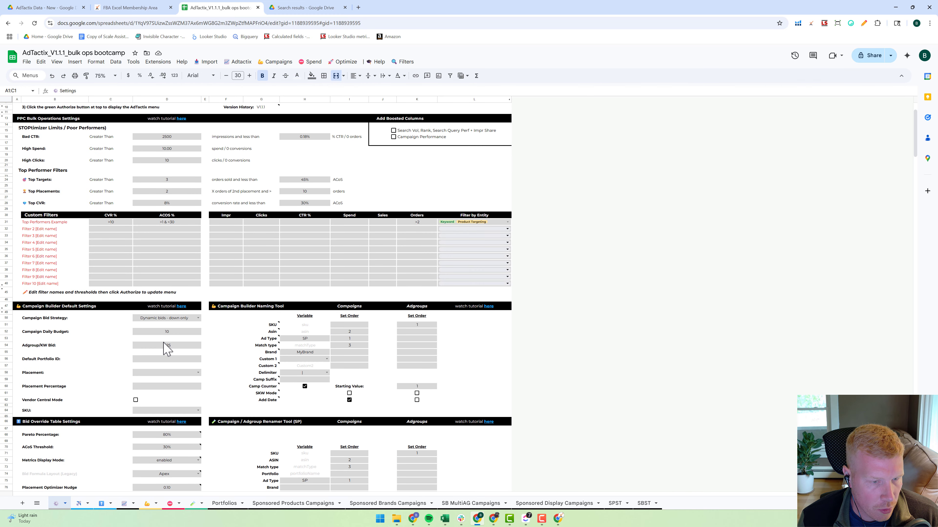
scroll(166, 349, "down", 1)
left_click(188, 408)
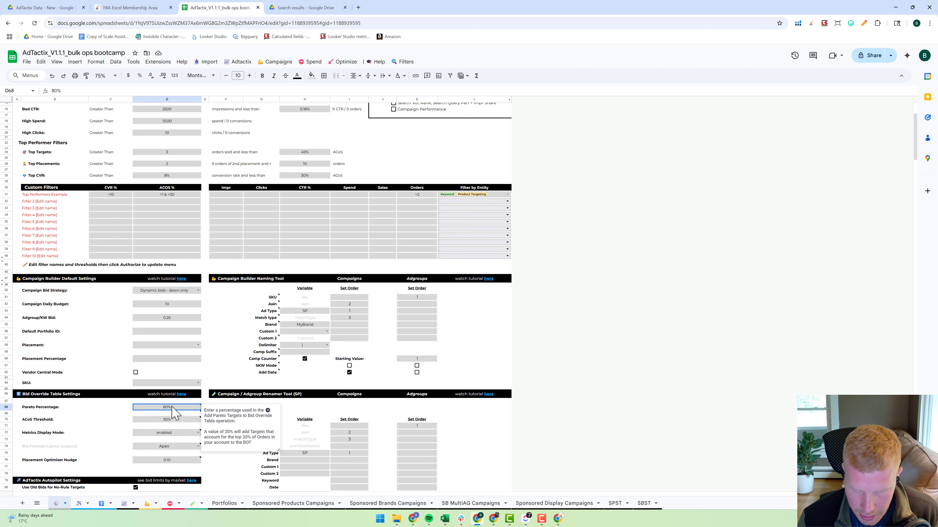
type("5")
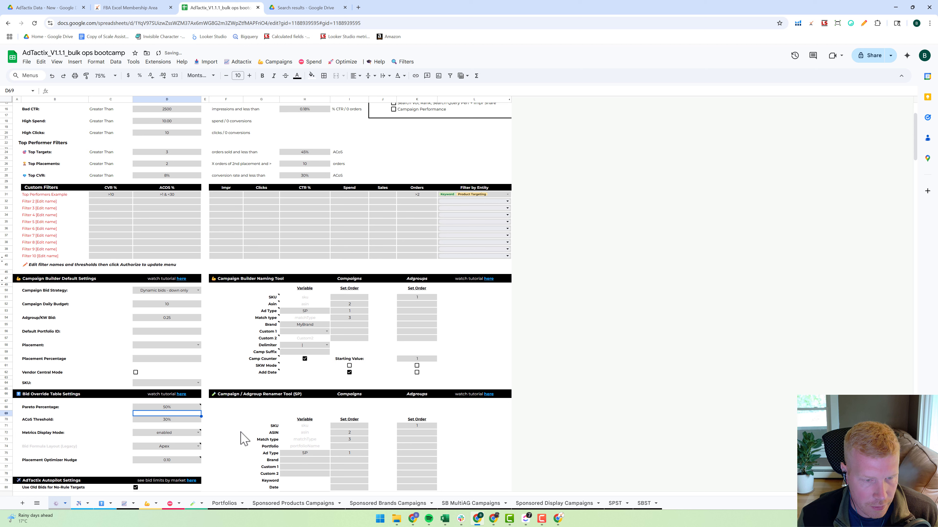
left_click(179, 407)
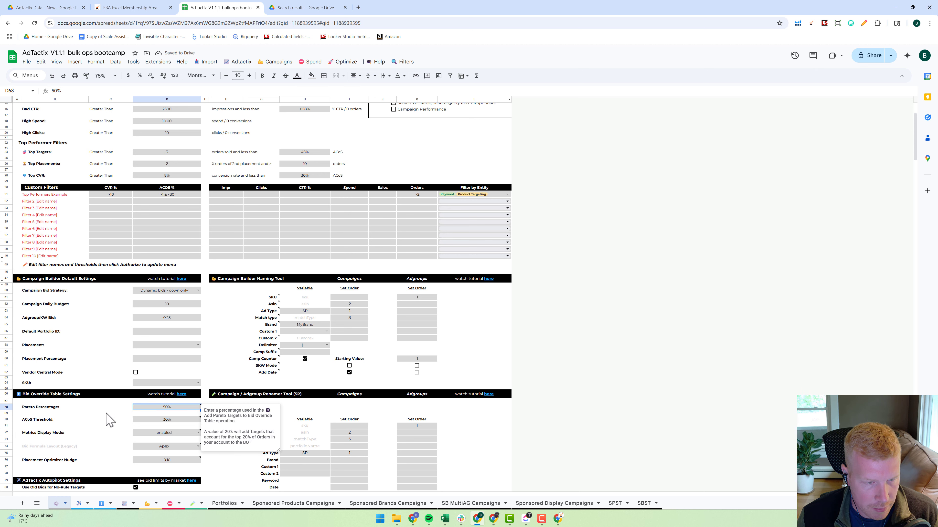
Add the Pareto targets from the Sponsored Products Campaigns sheet to the Bid Override Table
left_click(285, 504)
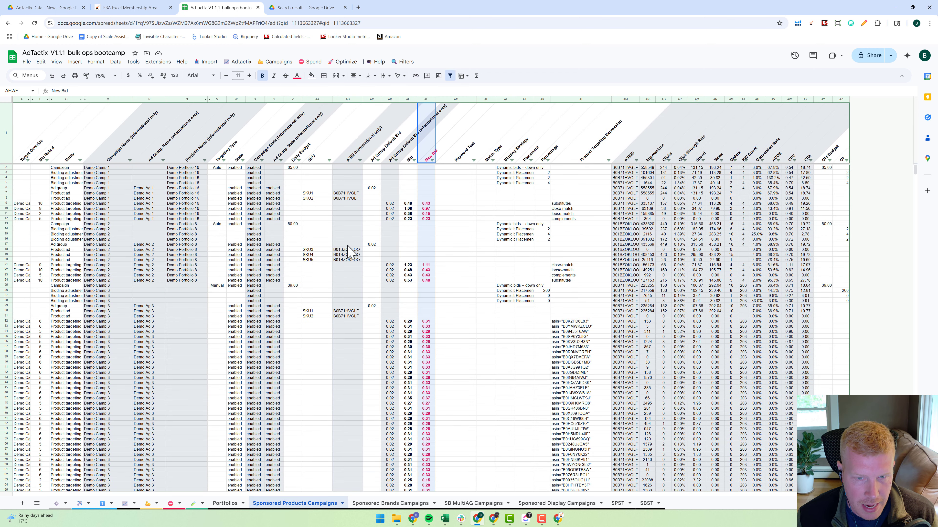
left_click(463, 234)
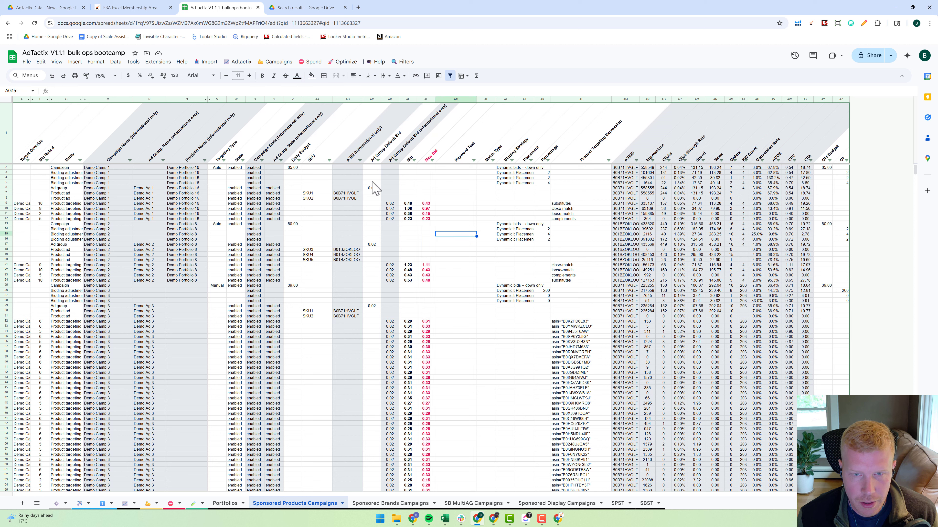
left_click(343, 62)
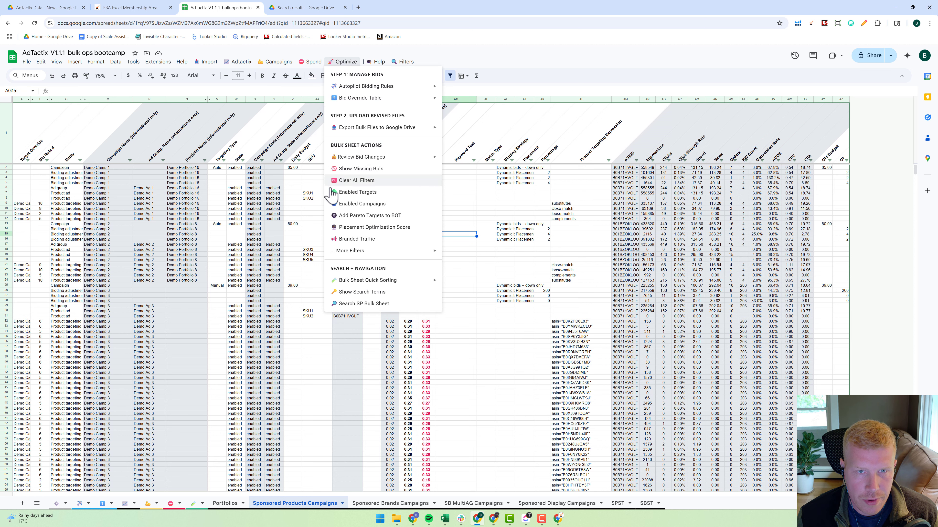
left_click(358, 217)
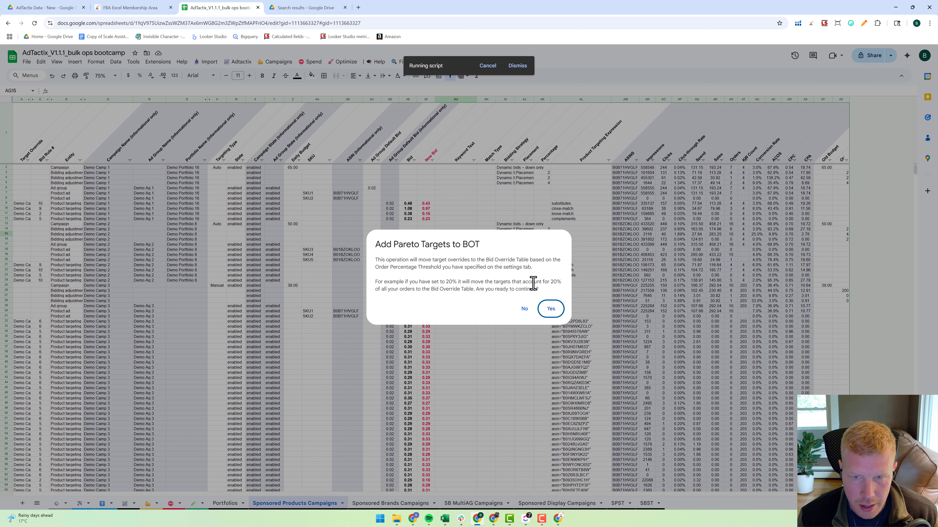
left_click(550, 310)
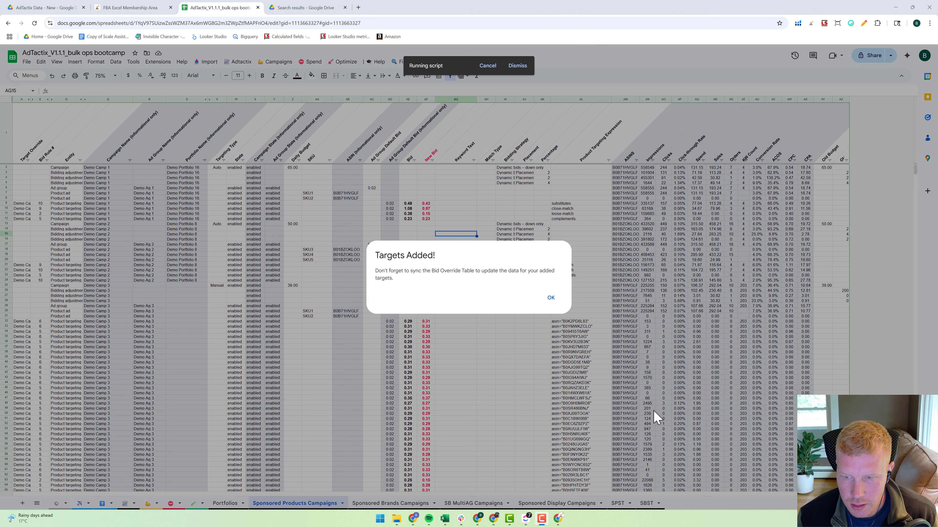
left_click(551, 298)
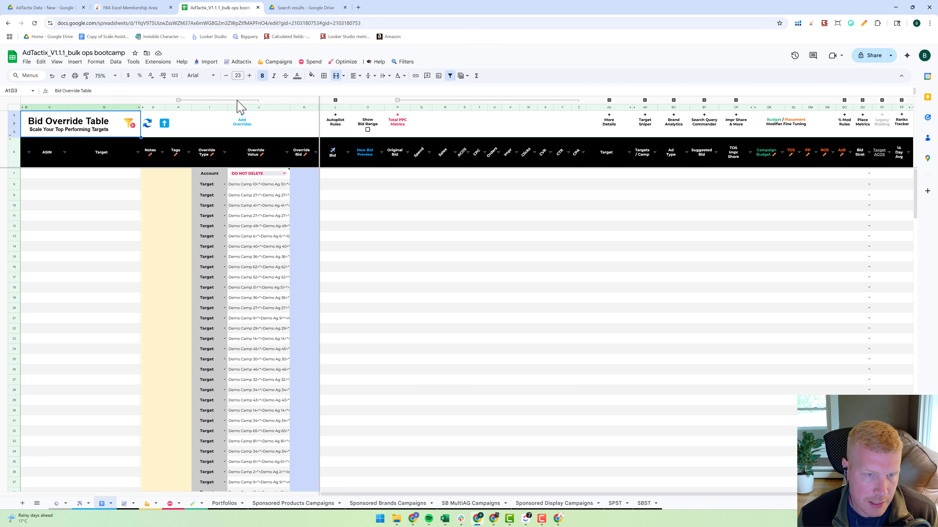
Inspect the added targets in the Override Type and Override Value columns, collapsing and re-expanding that column group
left_click(221, 101)
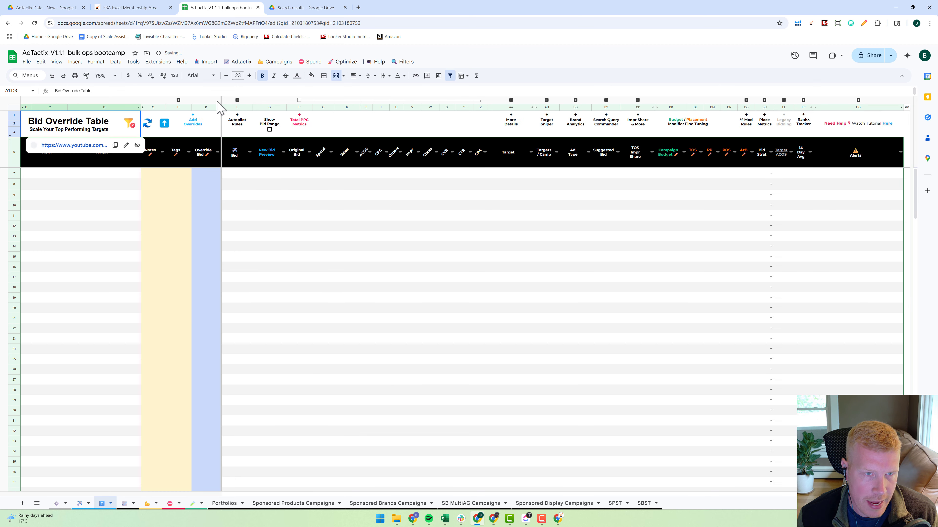
left_click(179, 101)
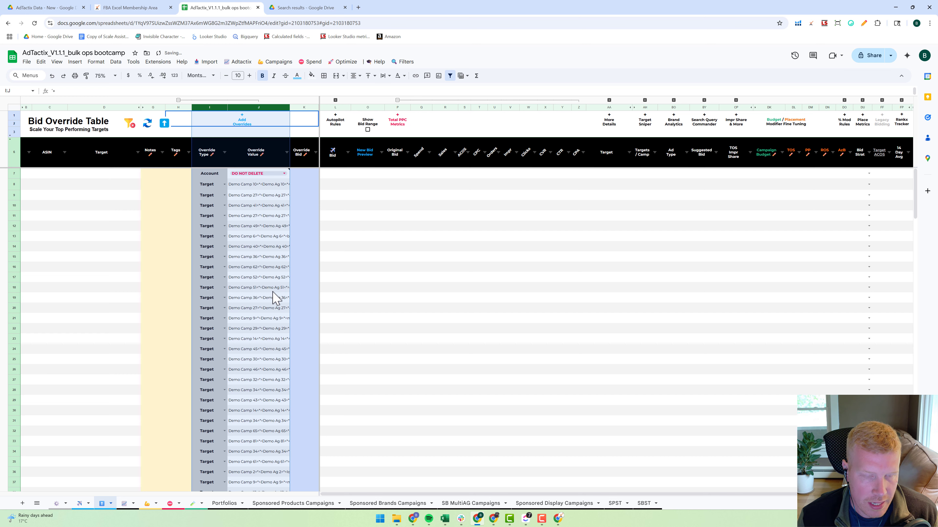
left_click(251, 206)
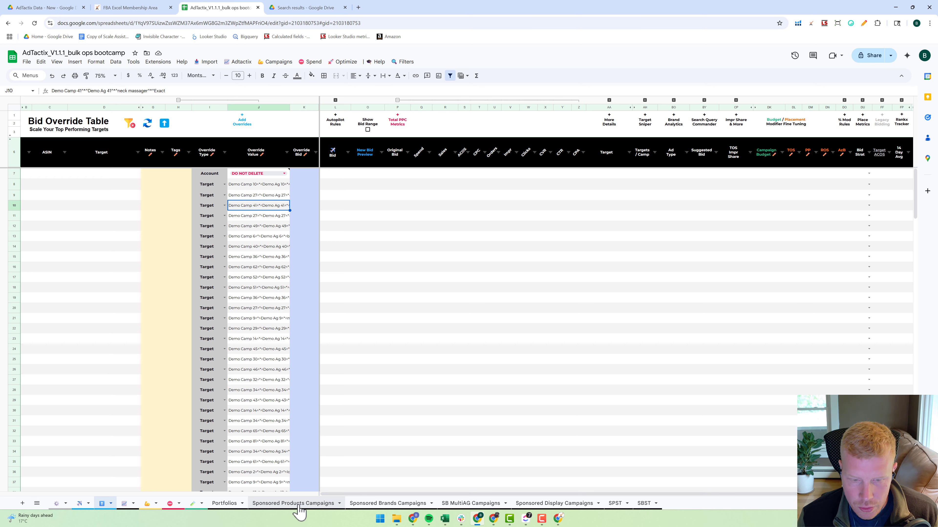
Check the Target Override column on the Sponsored Products Campaigns and Sponsored Display Campaigns sheets
left_click(290, 505)
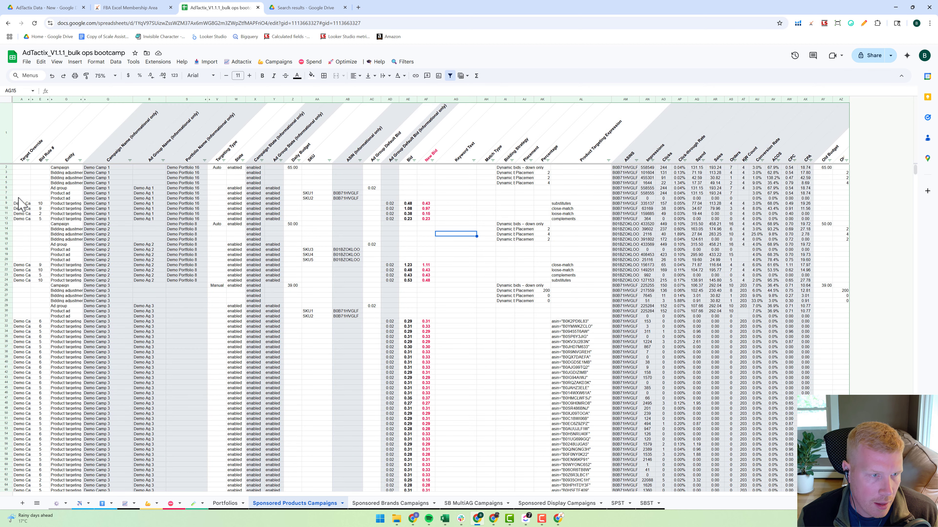
left_click(22, 158)
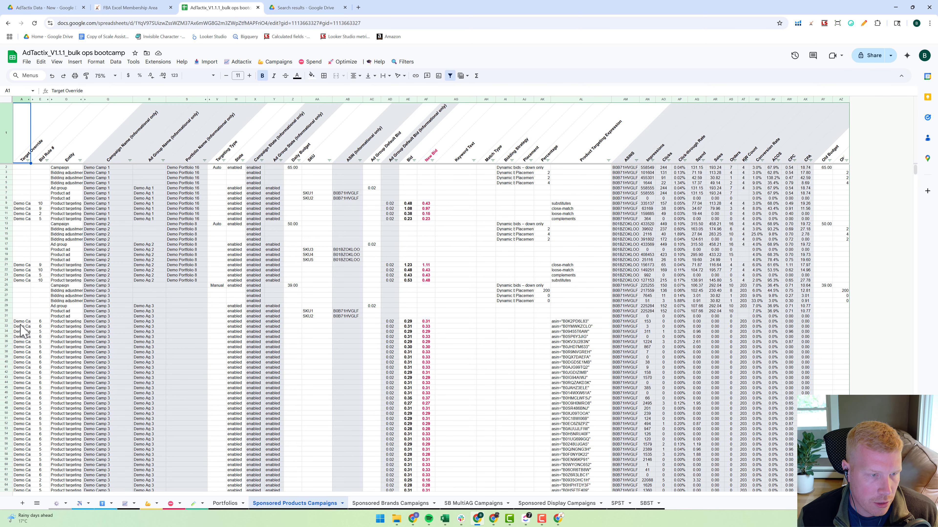
left_click_drag(21, 326, 22, 378)
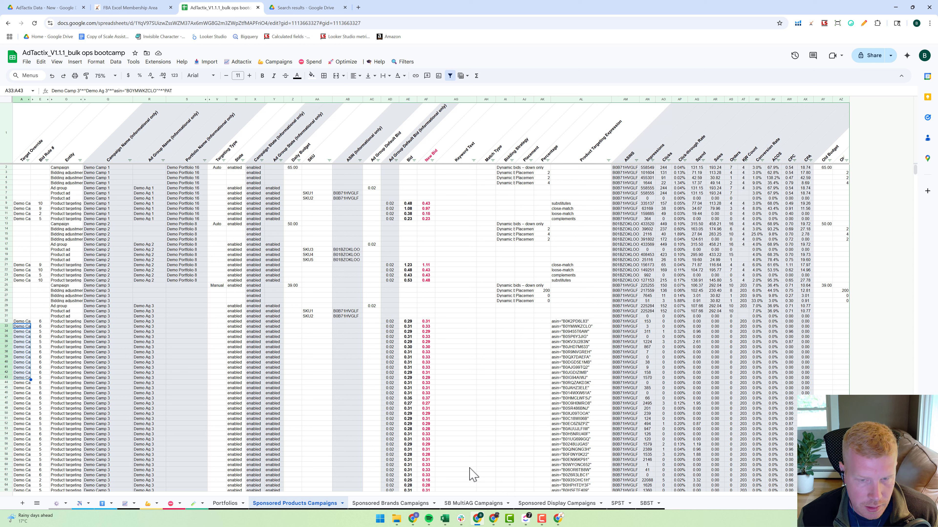
left_click(536, 504)
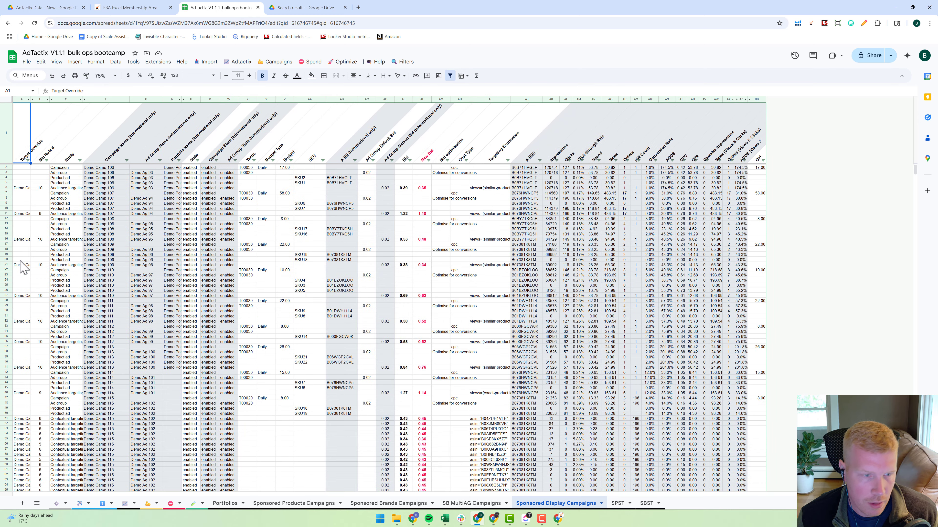
left_click(30, 429)
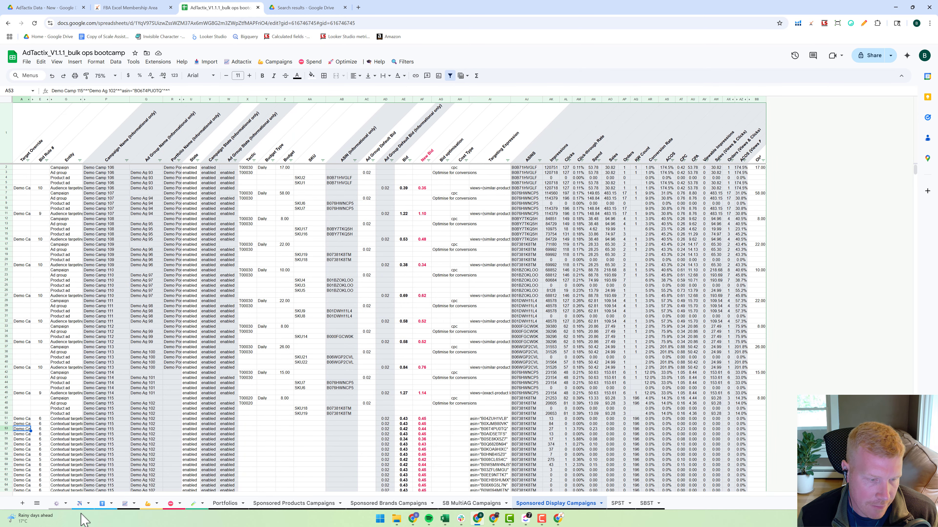
Review the Override Type options for the first empty row below the added targets in the Bid Override Table
left_click(101, 505)
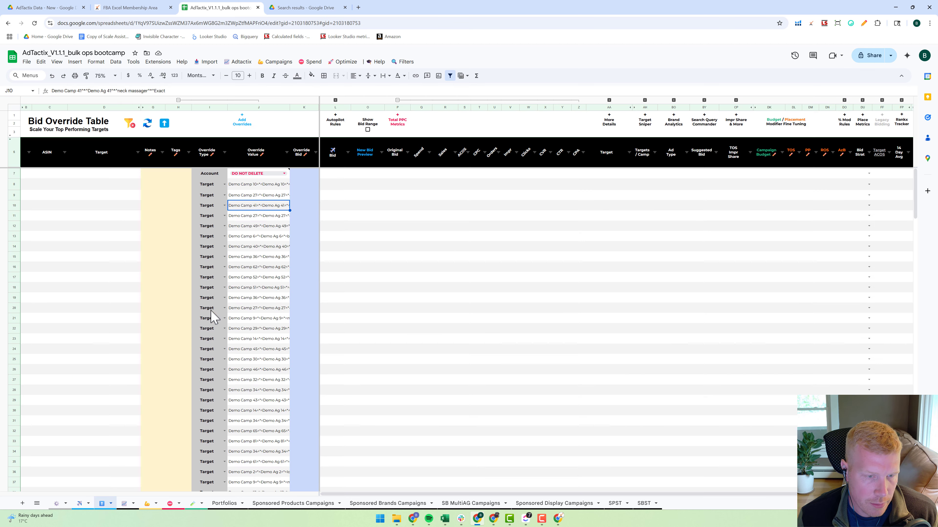
left_click(258, 321)
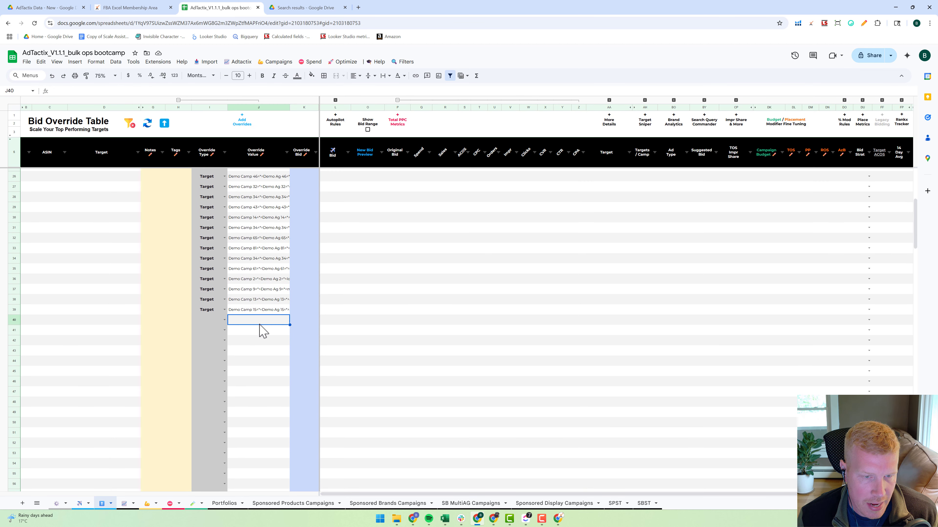
left_click(224, 320)
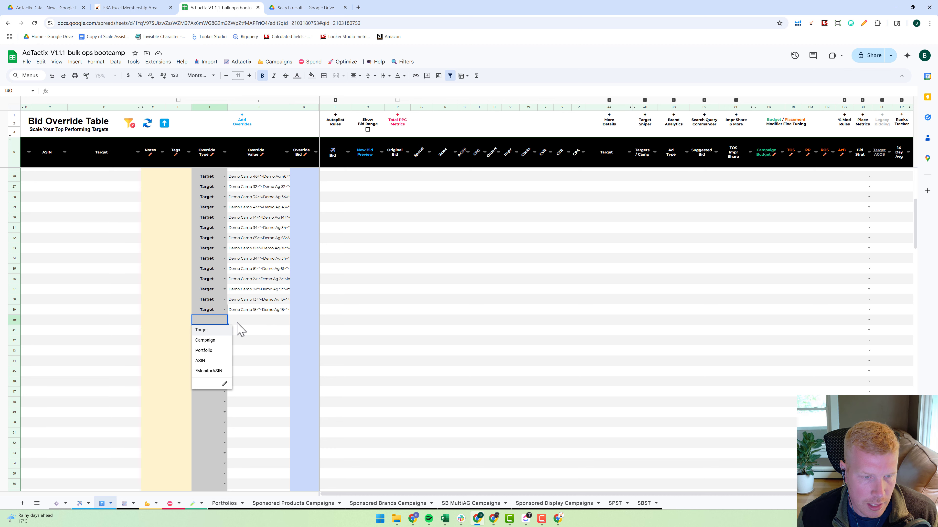
left_click(257, 324)
left_click(254, 340)
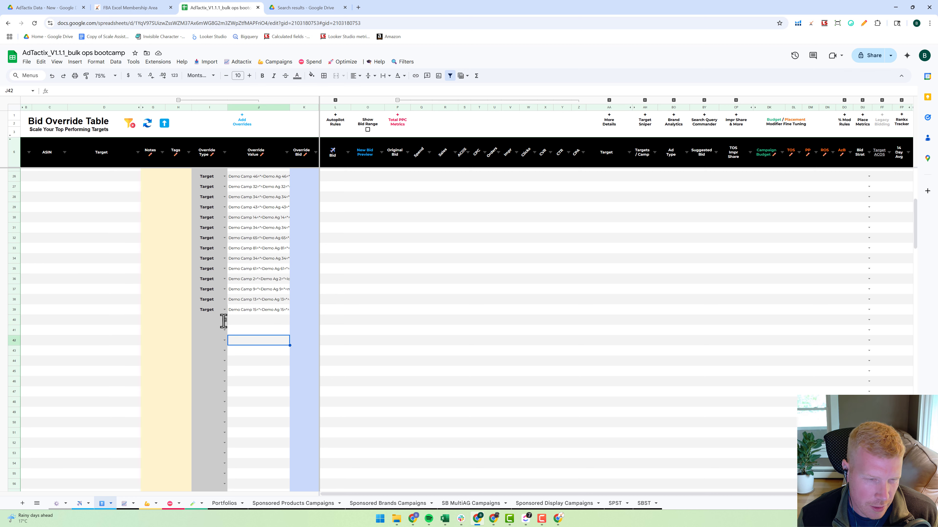
left_click(224, 320)
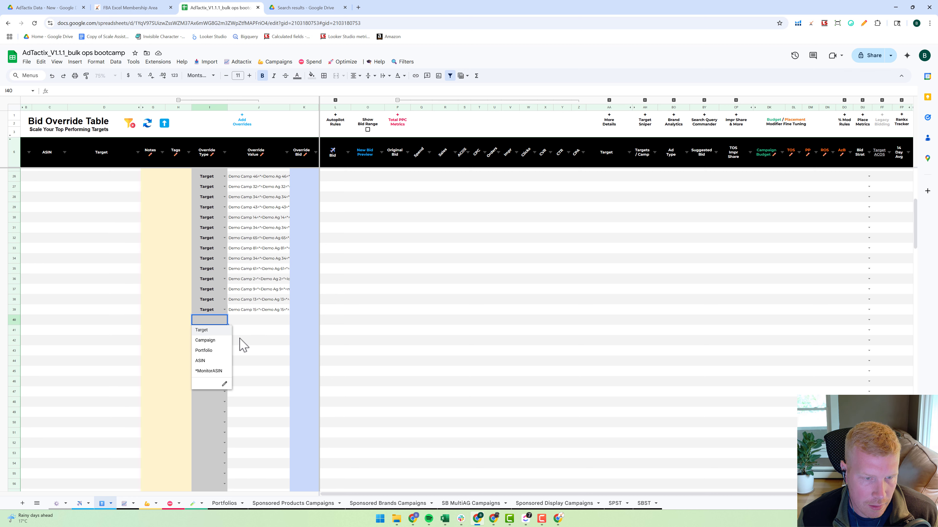
left_click(259, 330)
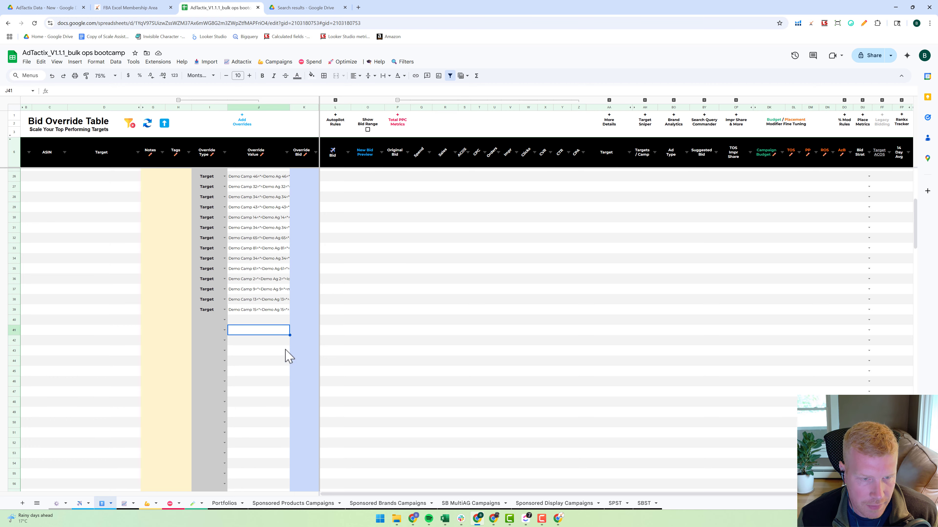
Sync the Bid Override Table with the most recently imported data
scroll(284, 350, "up", 6)
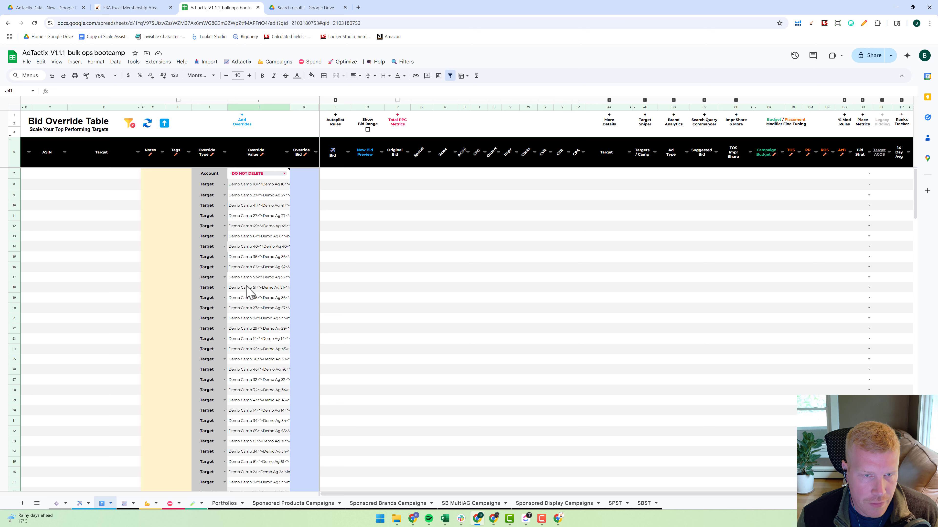
left_click(150, 123)
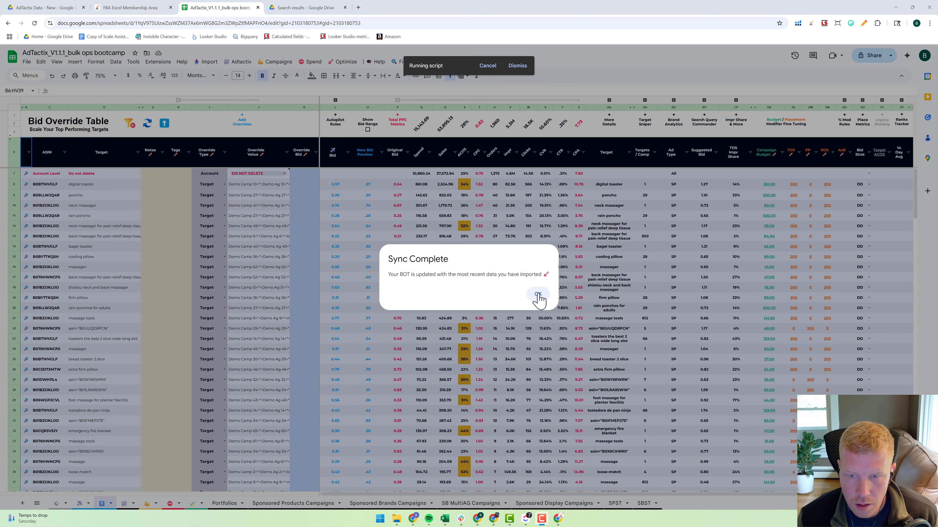
left_click(538, 296)
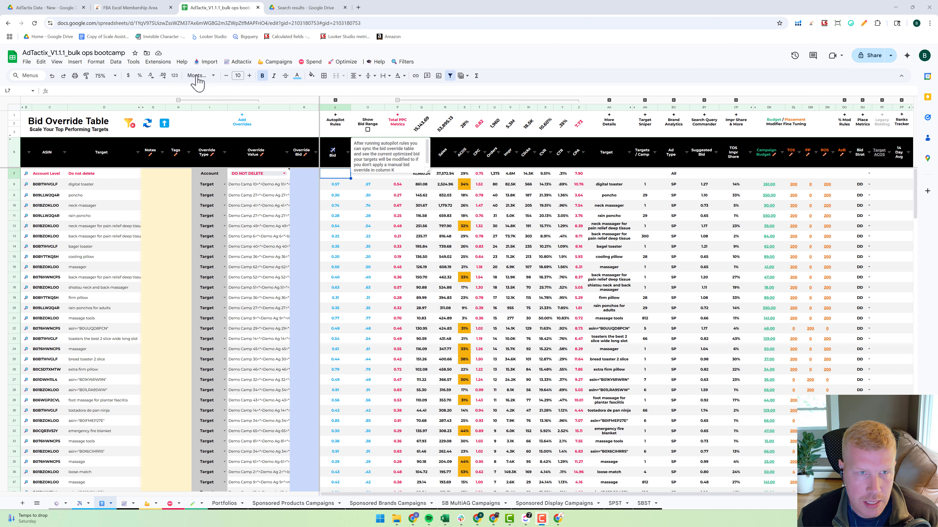
Check the supplemental data import options and select the Rankx Sheet URL field on the Settings sheet
left_click(206, 63)
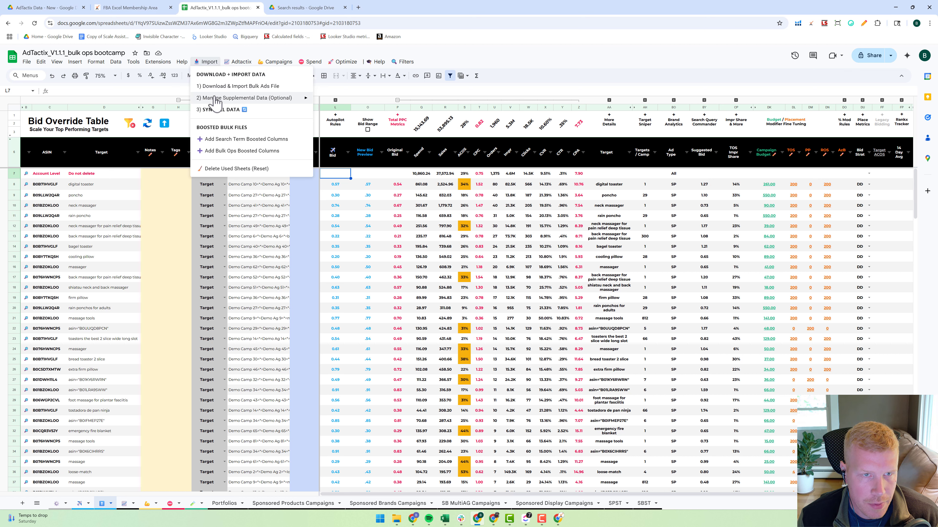
mouse_move(218, 104)
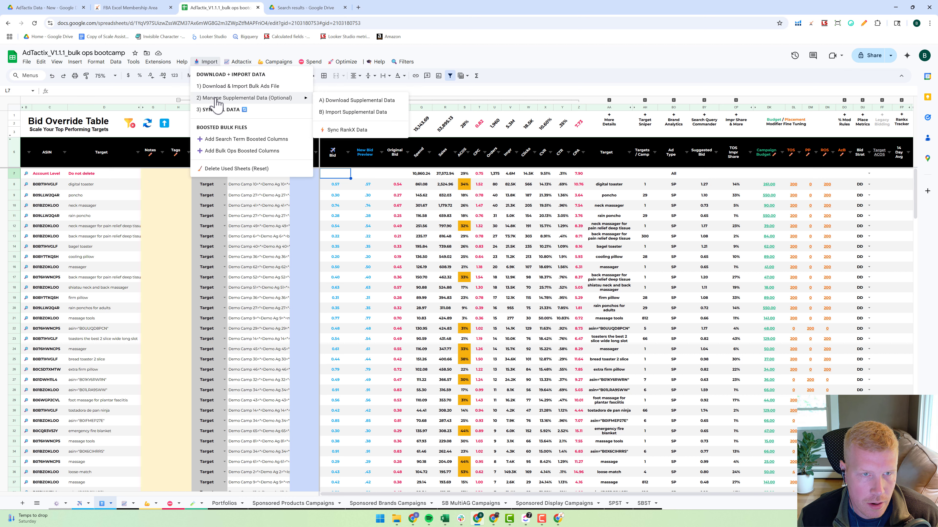
left_click(56, 504)
scroll(429, 167, "up", 3)
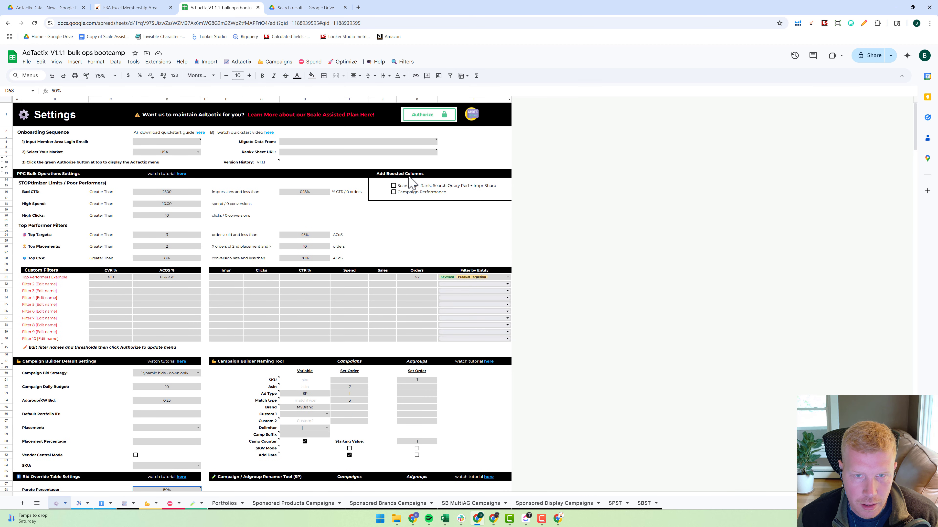
left_click(300, 152)
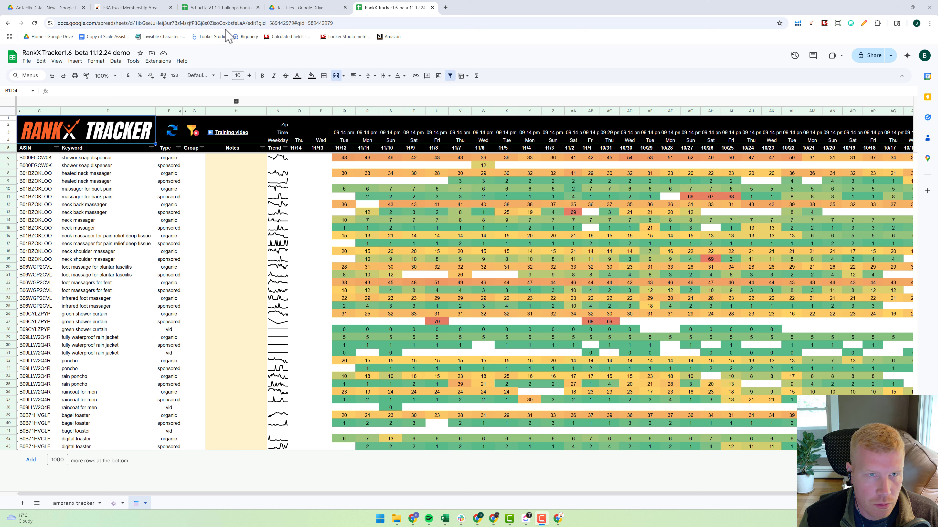
Share the RankX Tracker spreadsheet with anyone with the link as Editor and copy its link
left_click(869, 56)
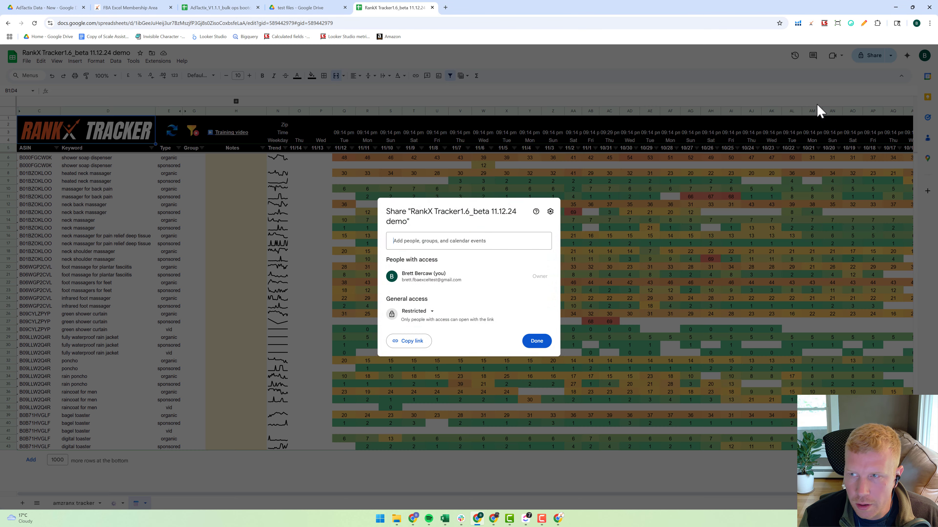
left_click(415, 313)
left_click(451, 347)
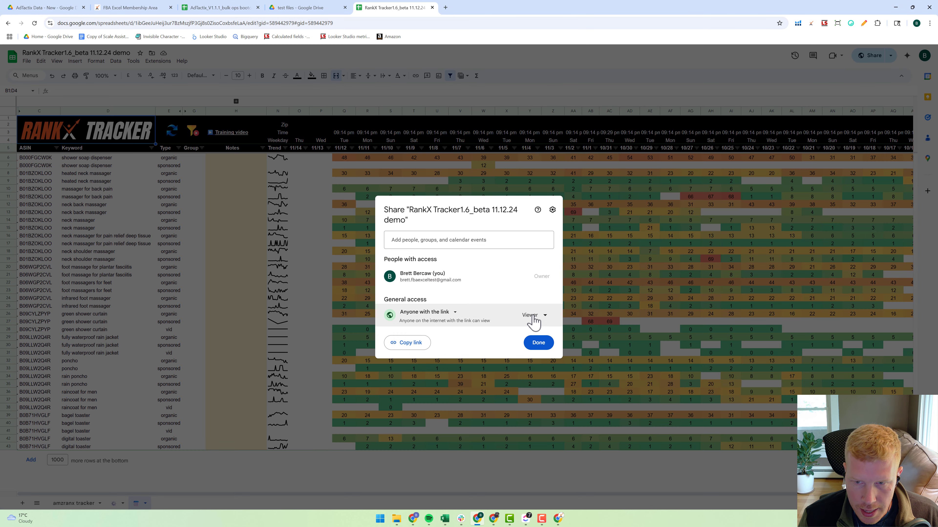
left_click(534, 317)
left_click(519, 381)
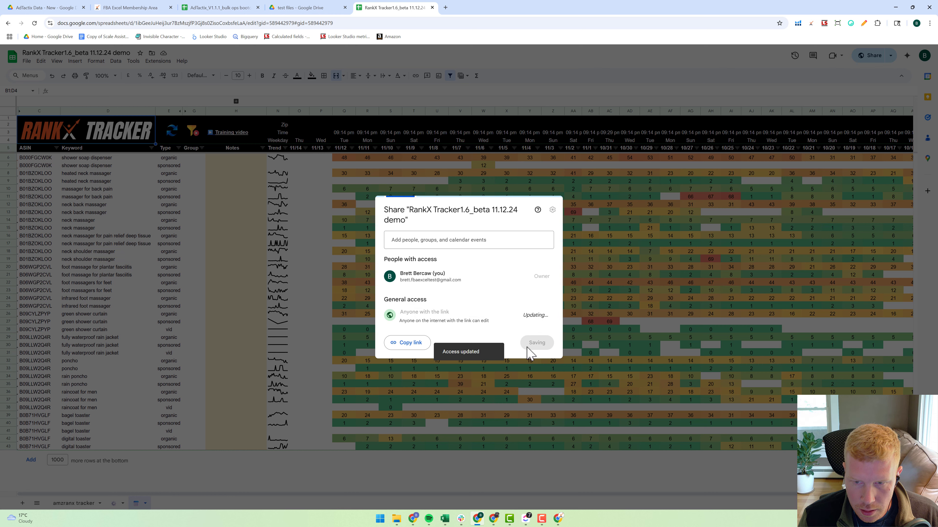
left_click(412, 351)
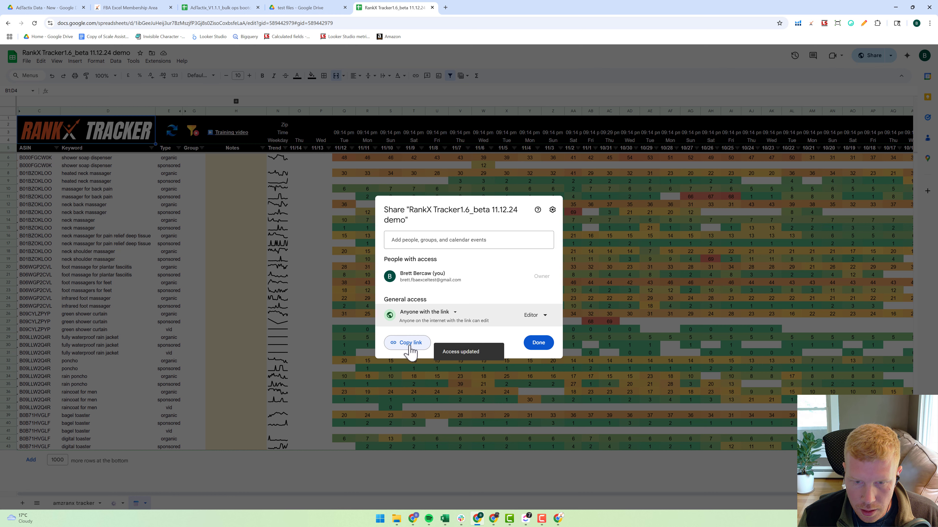
left_click(537, 344)
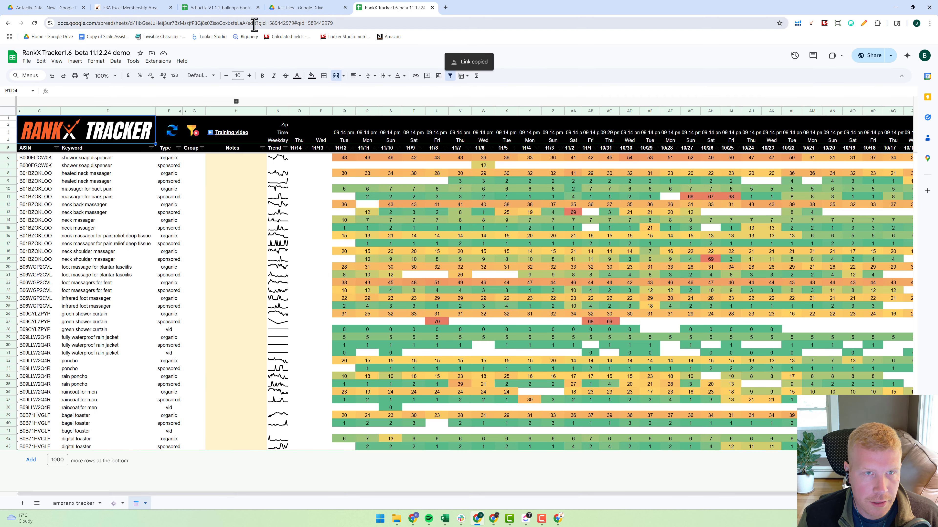
Copy the RankX Tracker spreadsheet's web address into the Rankx Sheet URL field on the AdTactix Settings sheet
left_click(299, 22)
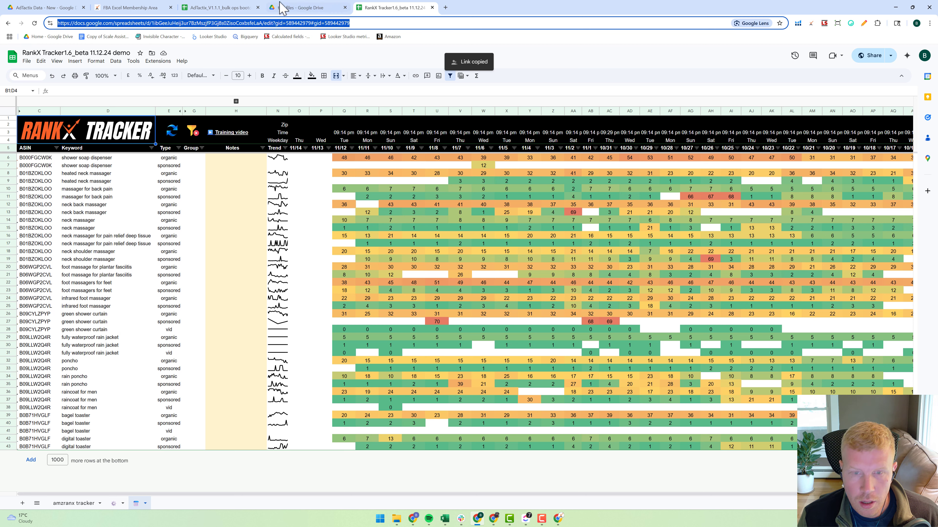
left_click(210, 8)
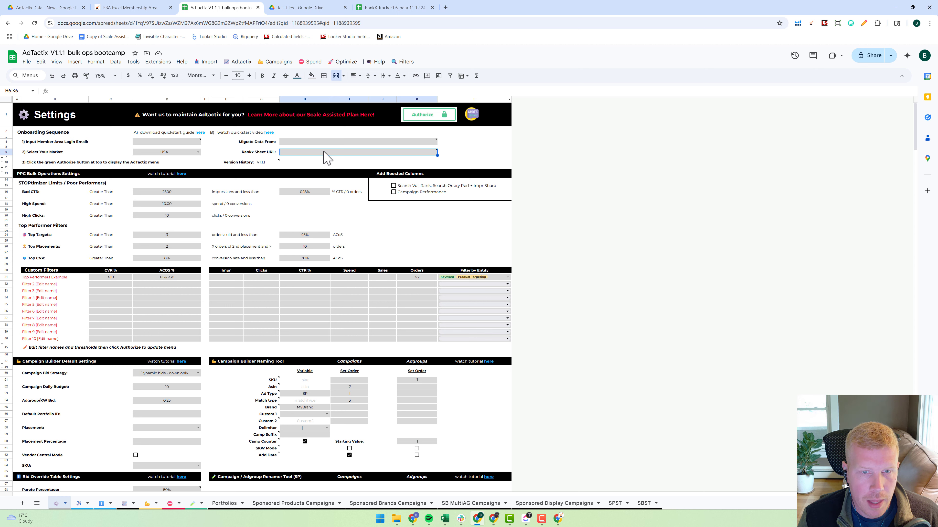
key("ctrl+v")
key("Down")
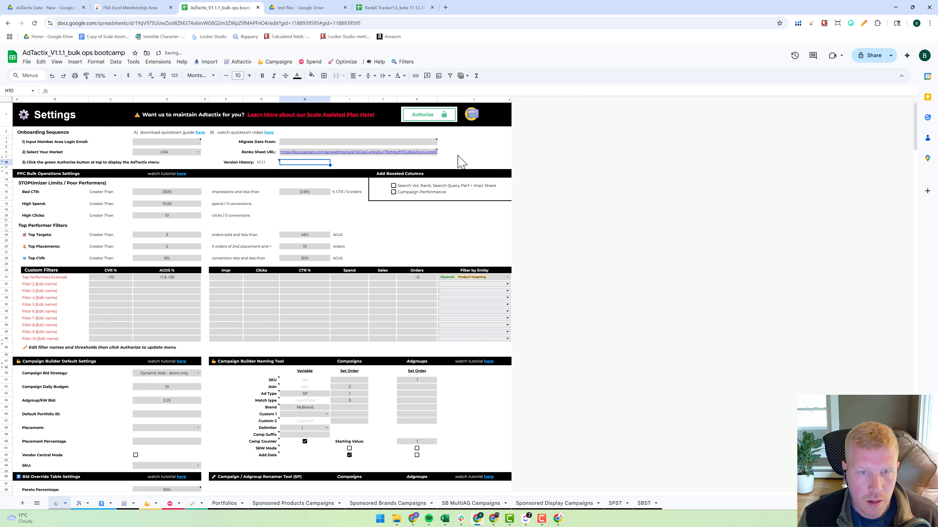
Sync the RankX data into the AdTactix spreadsheet
left_click(206, 62)
mouse_move(224, 98)
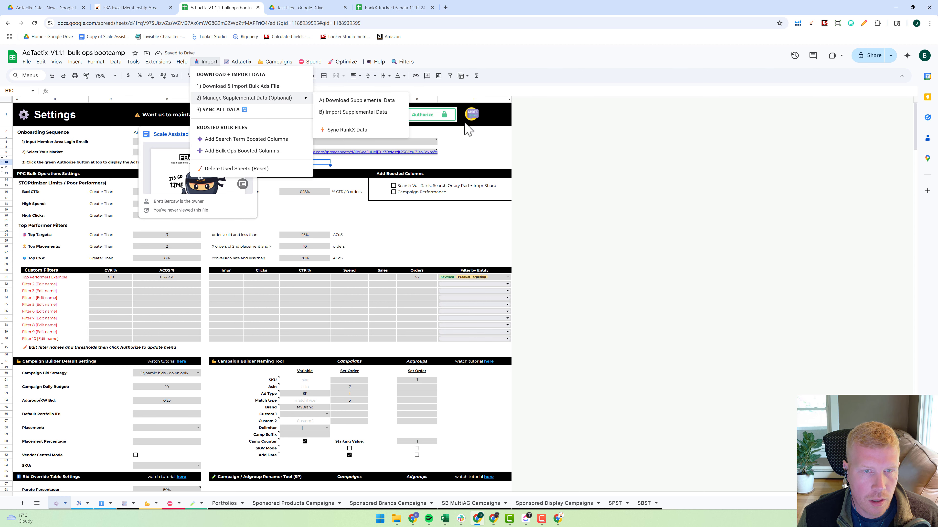
left_click(374, 132)
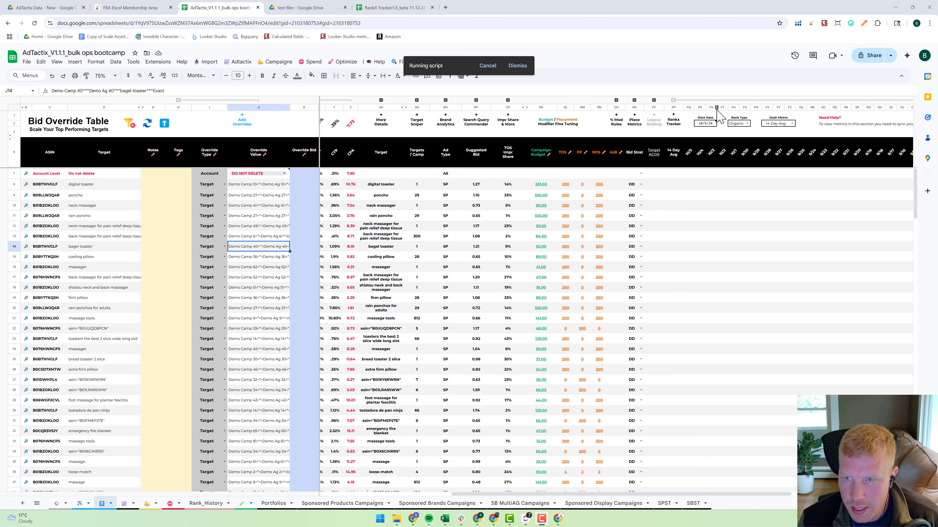
Inspect the Alerts column entries for several targets in the Bid Override Table
left_click(733, 246)
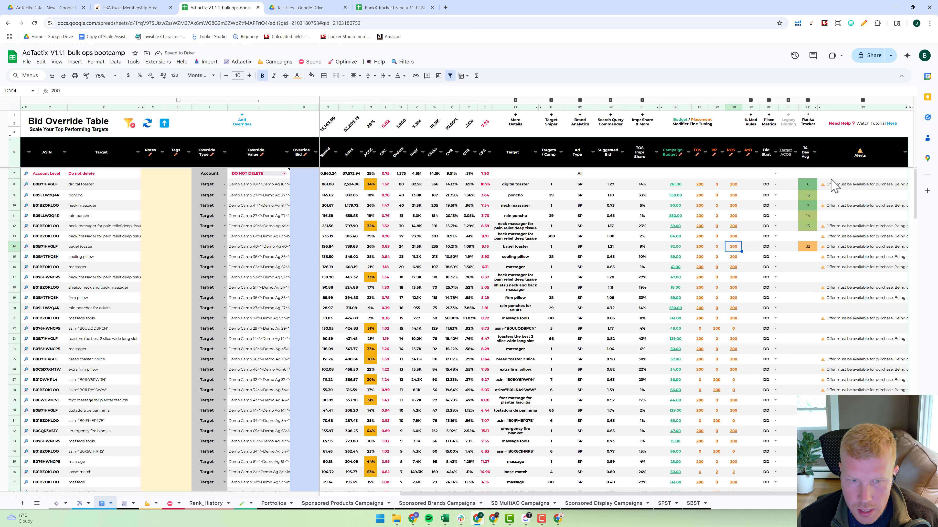
left_click_drag(843, 298, 838, 196)
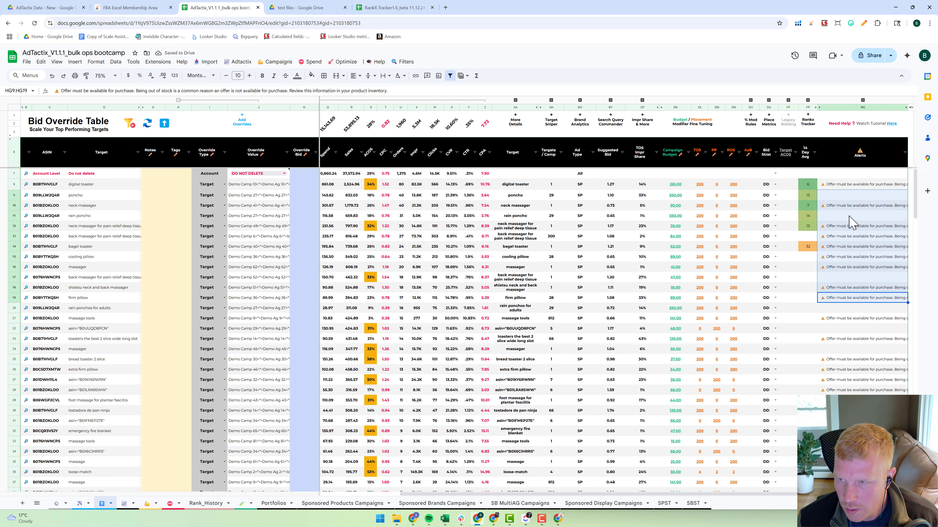
left_click(840, 261)
left_click(852, 319)
left_click(862, 372)
left_click(865, 391)
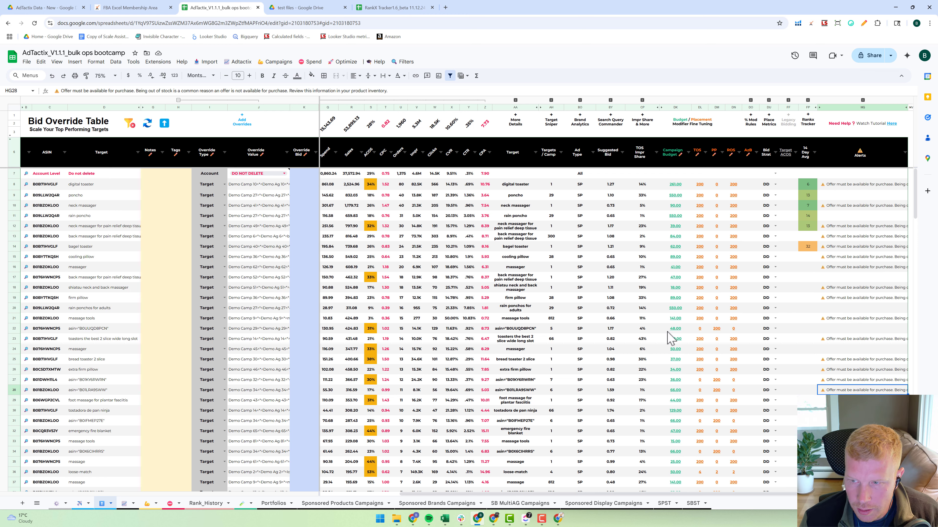
Collapse the Override Type and Override Value columns and review the ASIN and Target columns of the Bid Override Table
left_click(260, 236)
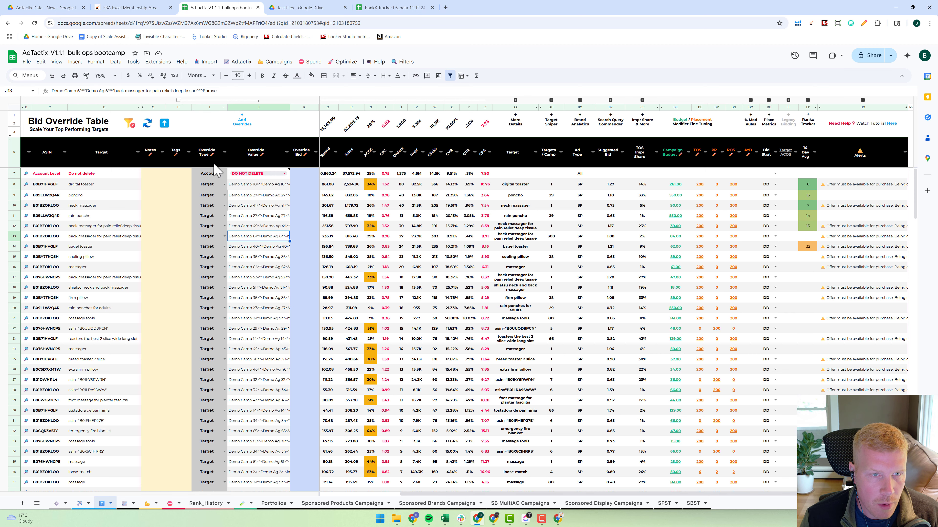
left_click(248, 101)
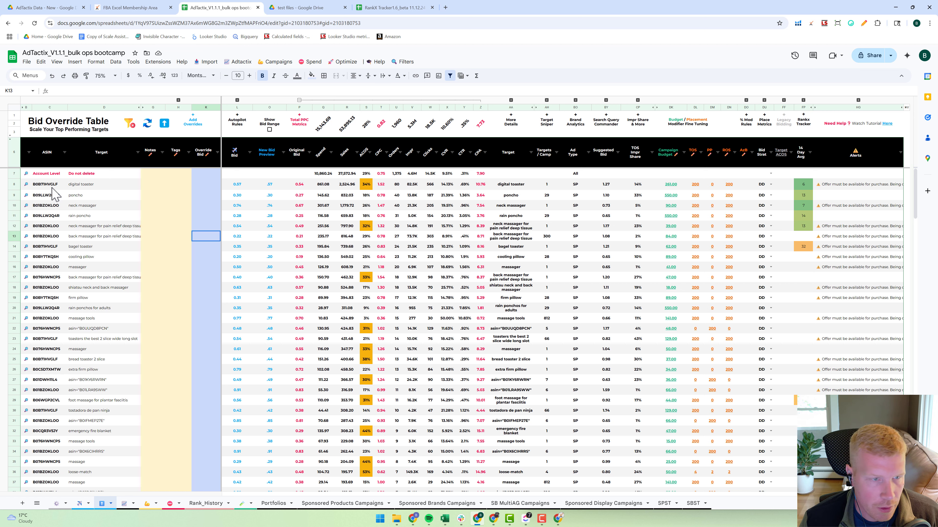
left_click_drag(52, 188, 102, 320)
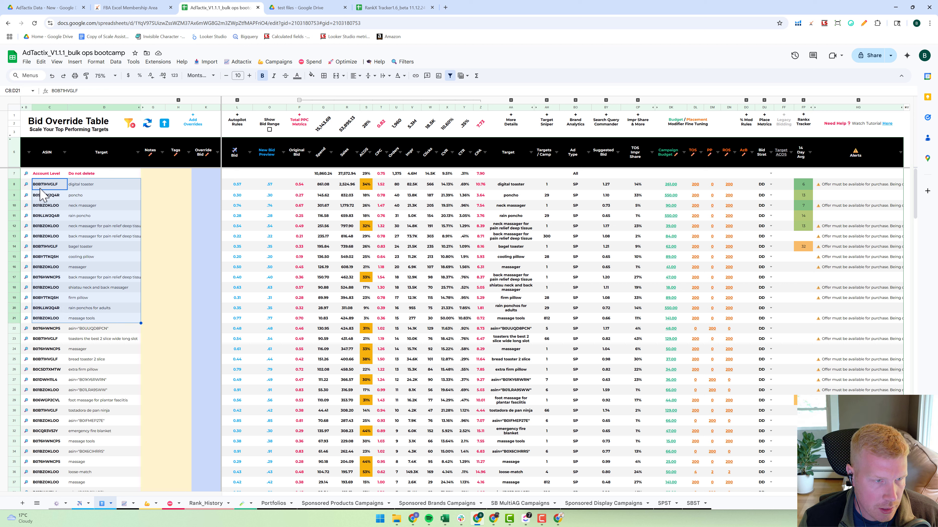
left_click(54, 246)
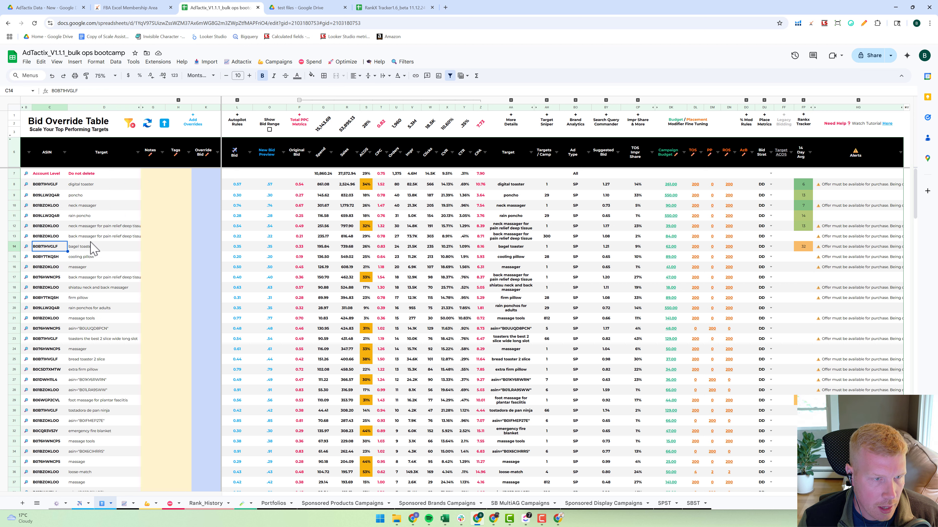
Expand and collapse the More Details, Target Sniper and Brand Analytics column groups to examine their metrics
left_click(93, 248)
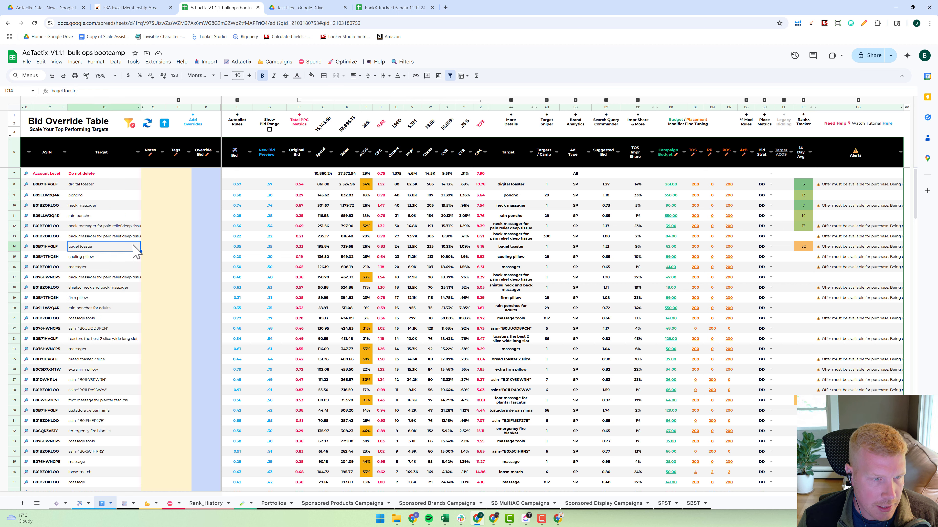
left_click(512, 100)
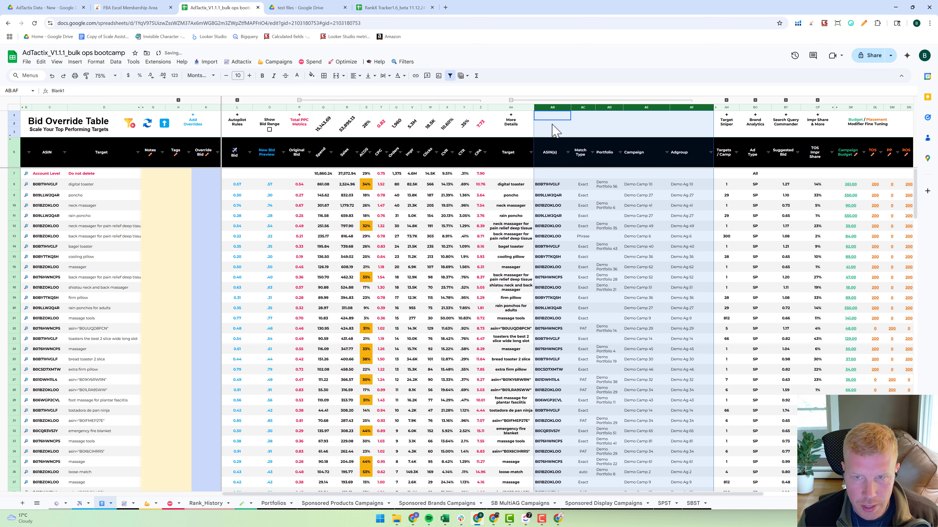
left_click(551, 101)
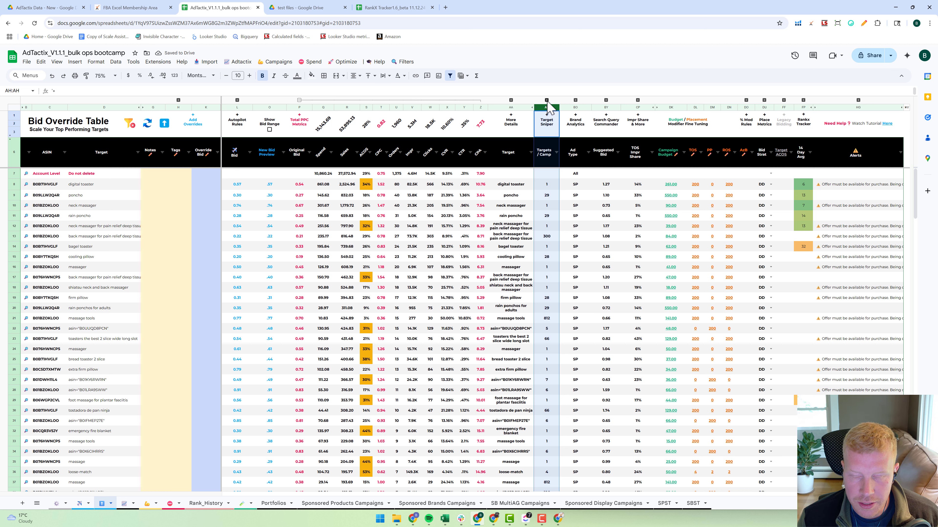
left_click(547, 100)
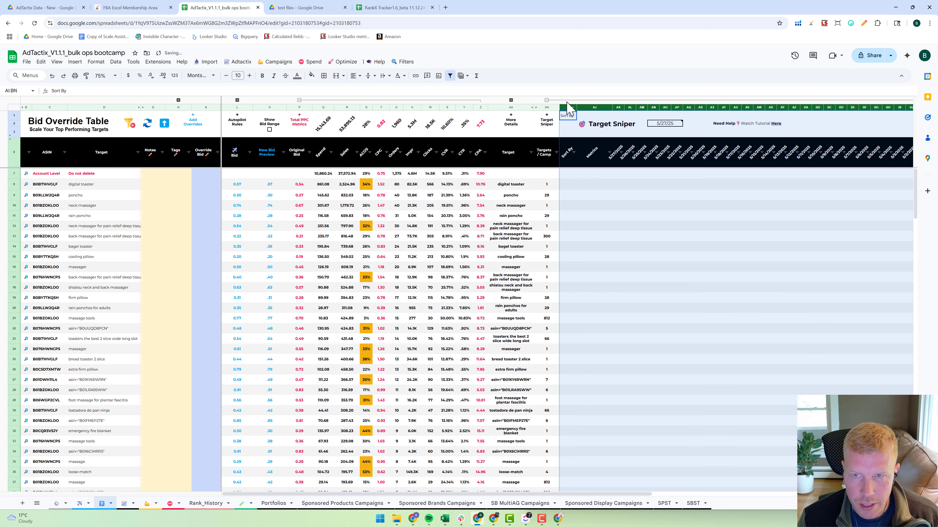
left_click(546, 100)
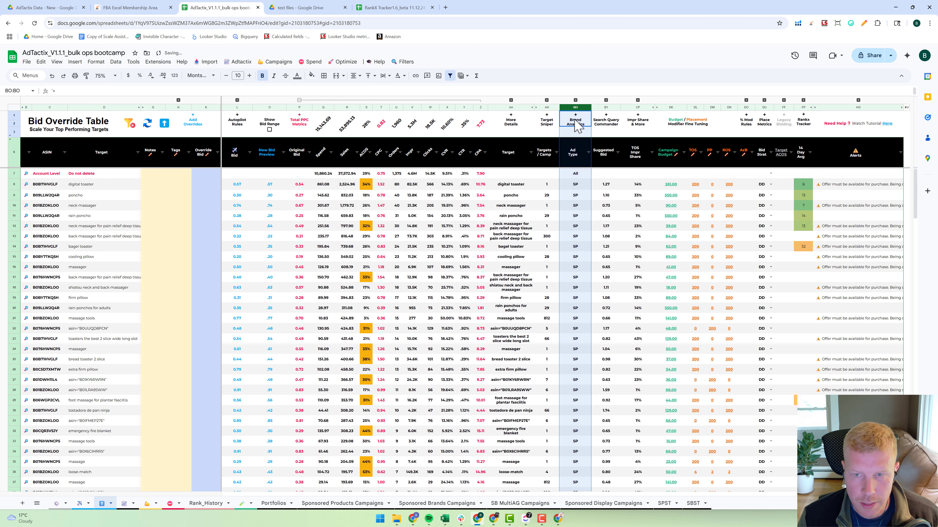
left_click(575, 101)
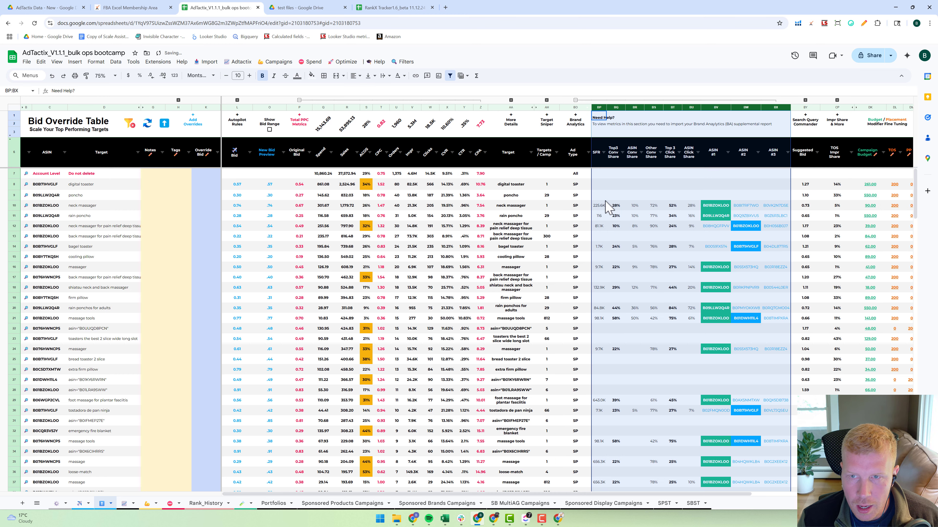
left_click(621, 100)
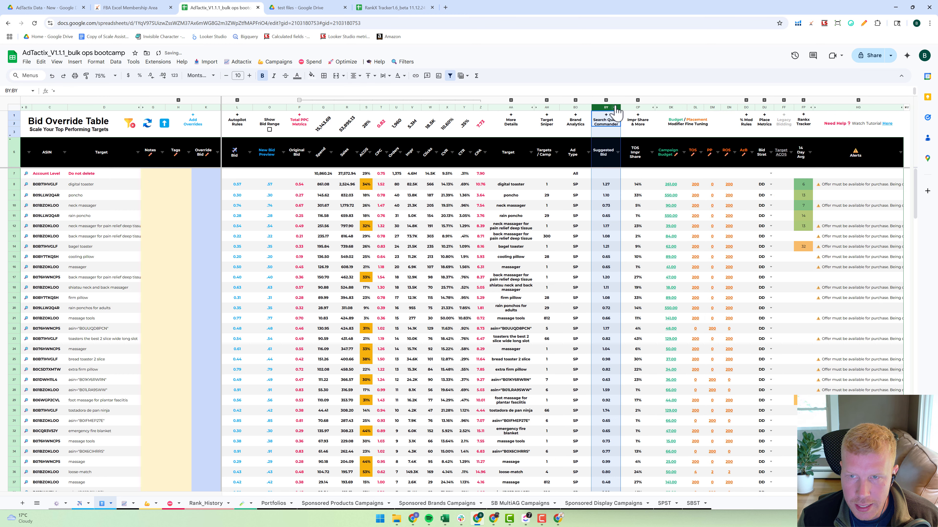
Expand and collapse the Search Query Commander, Impr Share & More, Place Metrics and Rankx Tracker column groups to examine their data
left_click(606, 100)
left_click(606, 100)
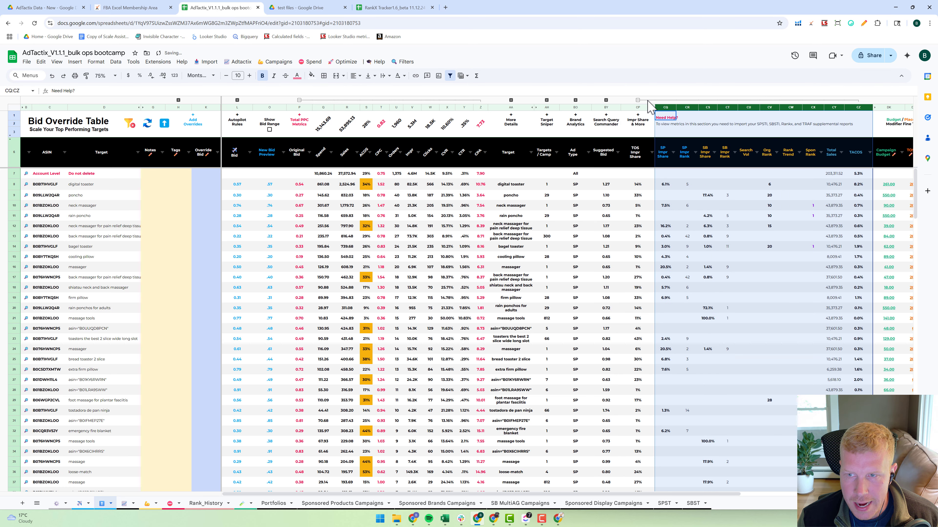
left_click(679, 108)
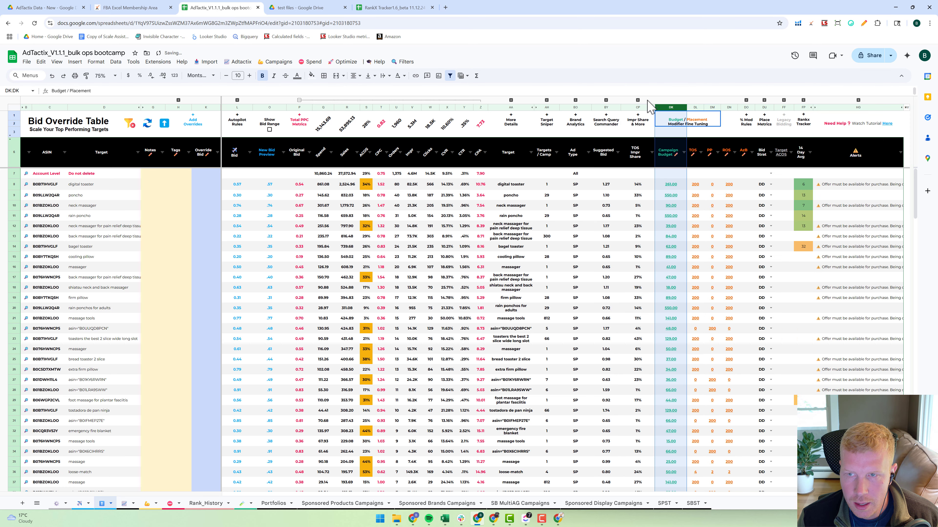
left_click(764, 100)
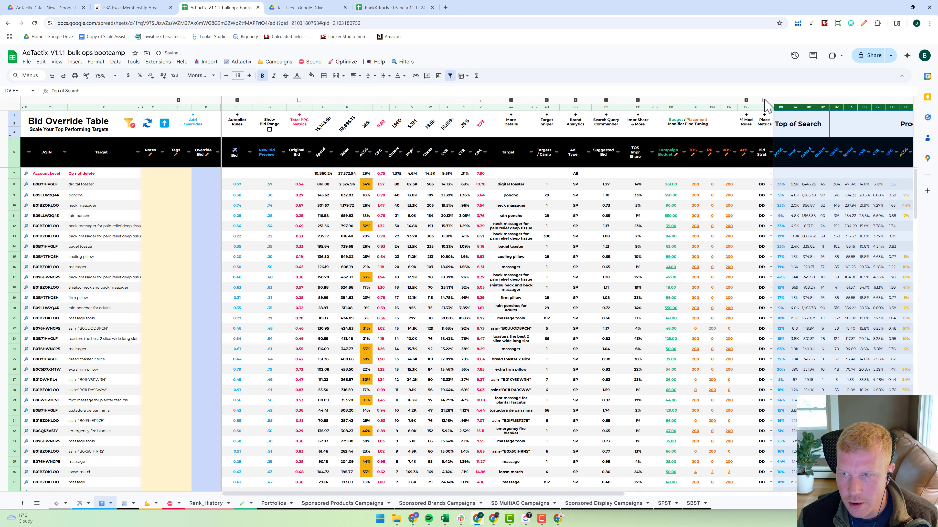
left_click_drag(533, 495, 615, 494)
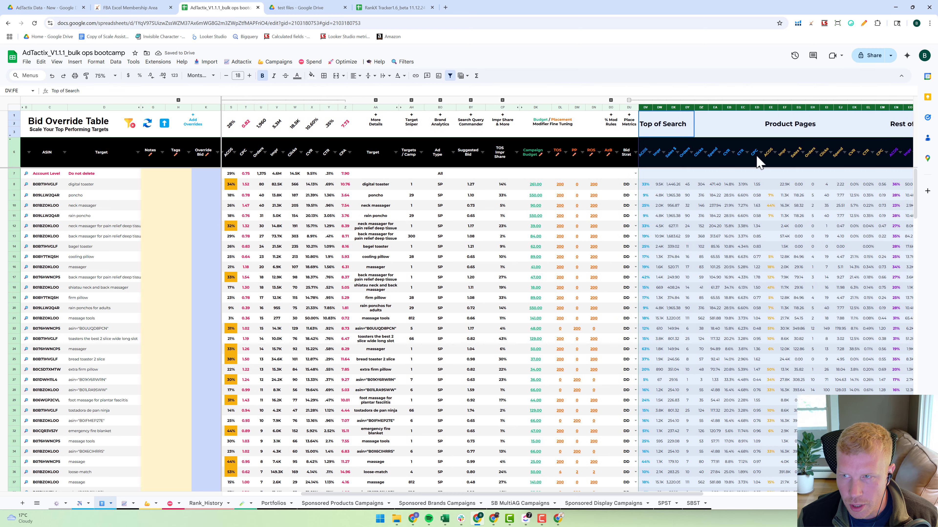
left_click(727, 100)
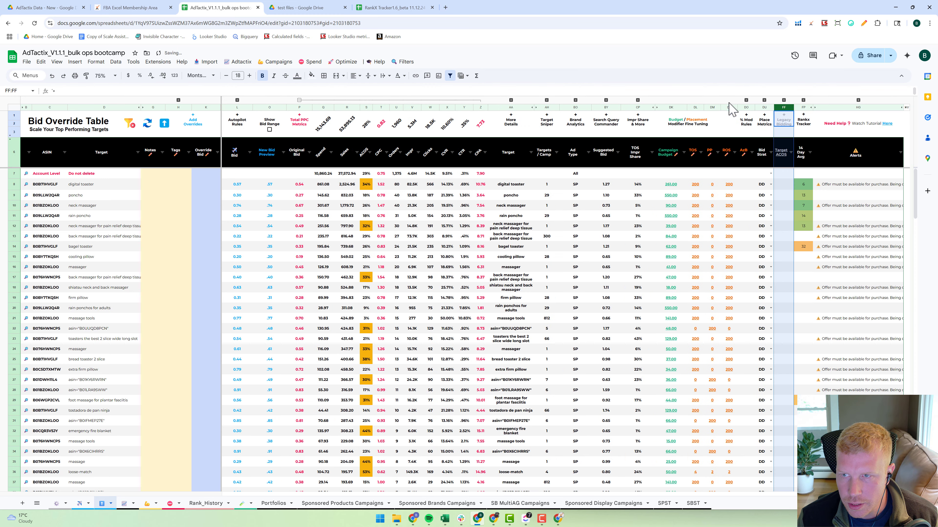
left_click(803, 100)
left_click(823, 101)
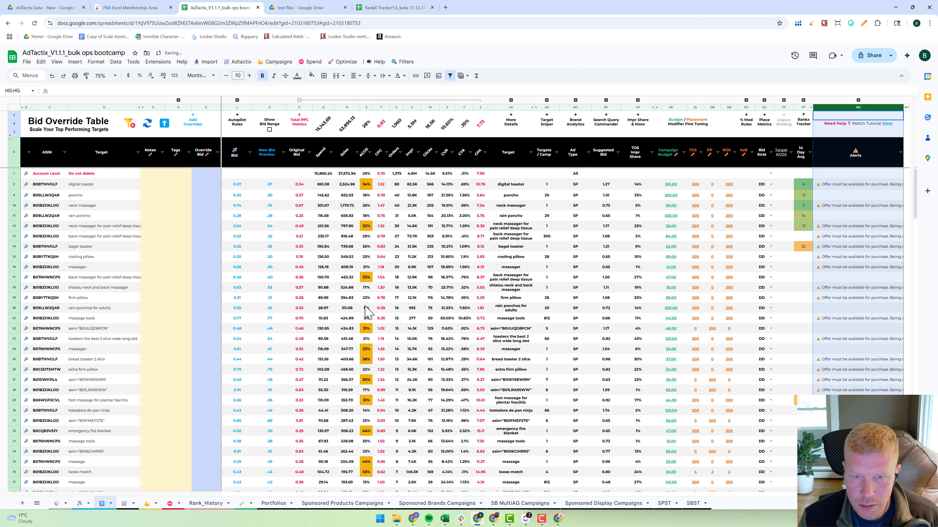
Expand the Autopilot Rules column group and widen the Rule column to fit its full rule names
left_click(300, 277)
left_click(215, 187)
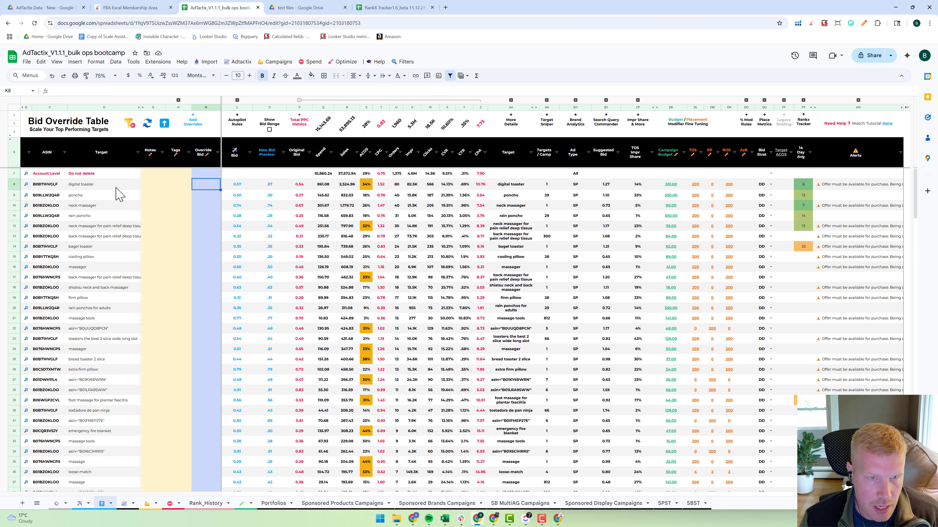
left_click(238, 100)
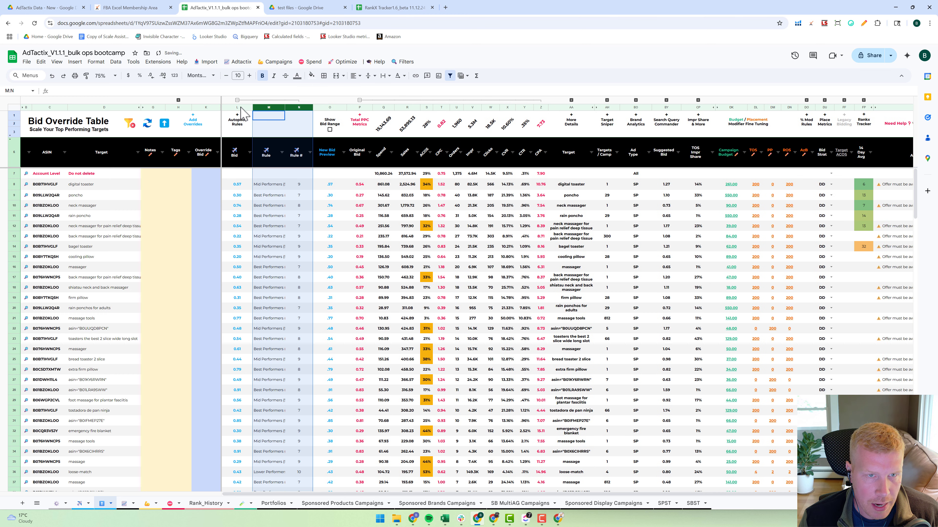
left_click(282, 114)
double_click(285, 108)
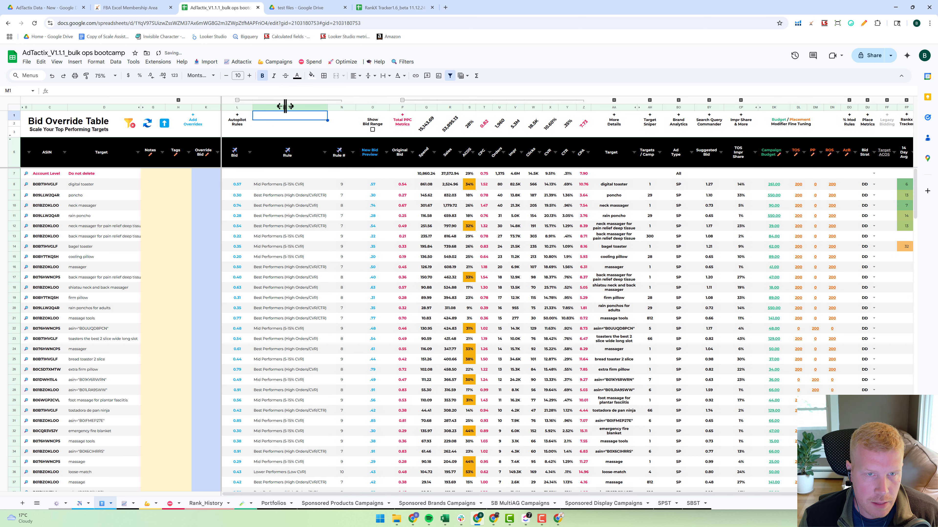
Compare the digital toaster target's autopilot rule, autopilot bid and original bid, and set its Override Bid to 0.60
left_click(302, 184)
left_click(339, 186)
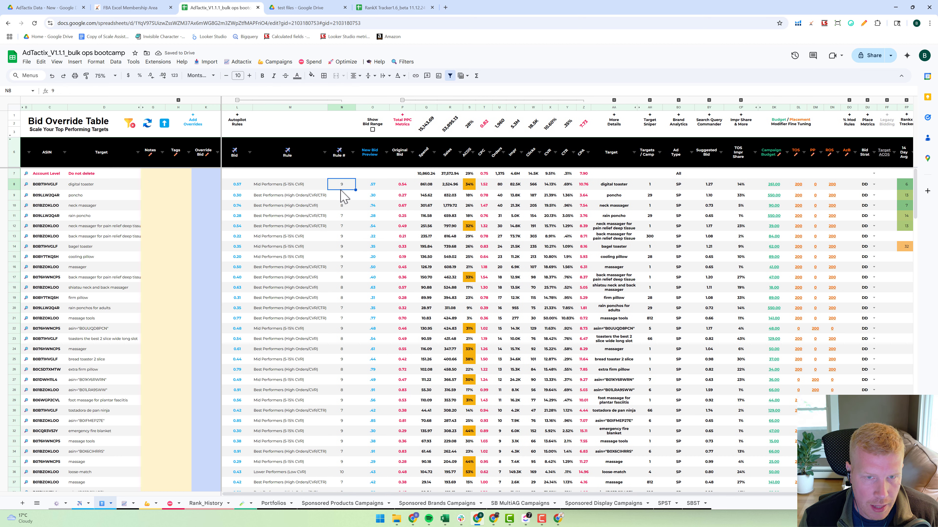
left_click(247, 186)
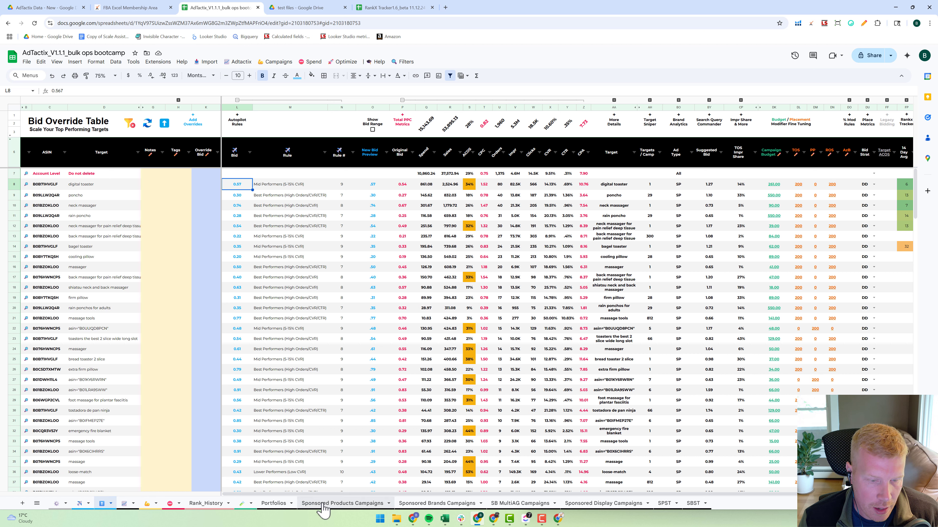
left_click(405, 187)
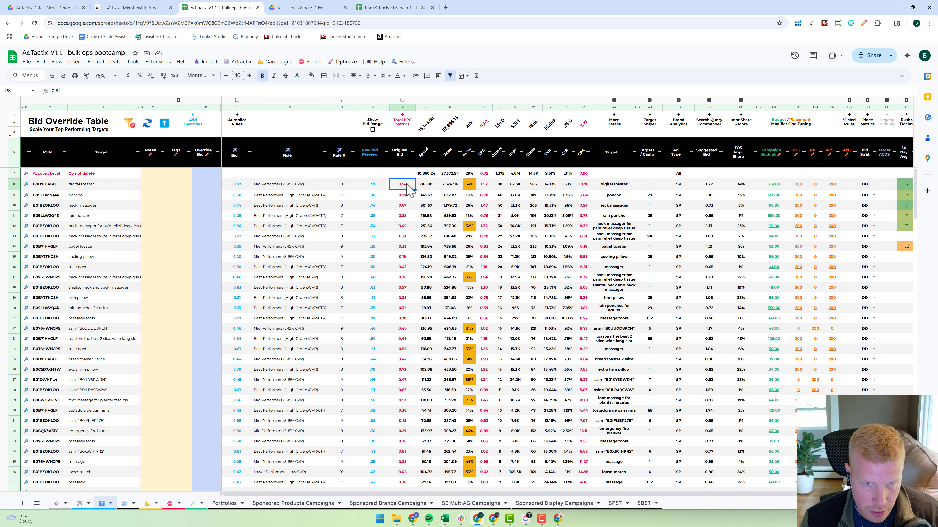
left_click(239, 186)
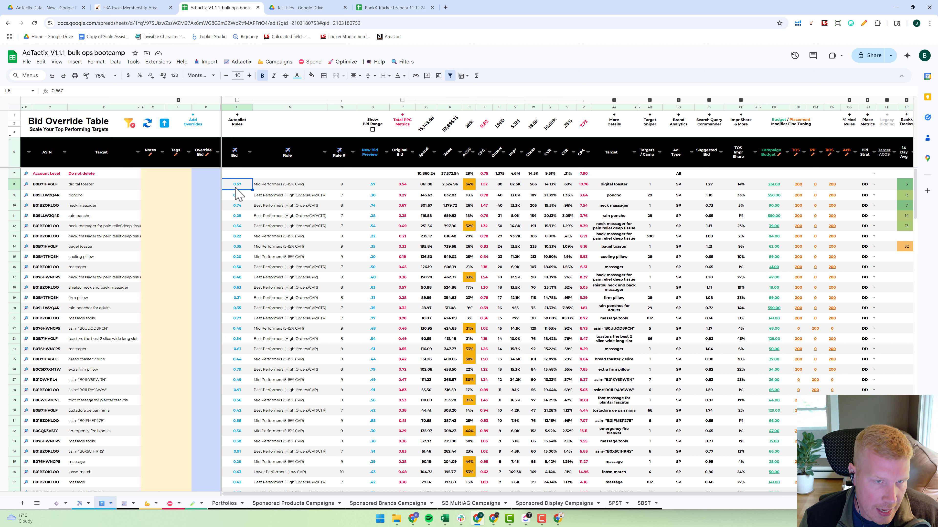
left_click(214, 187)
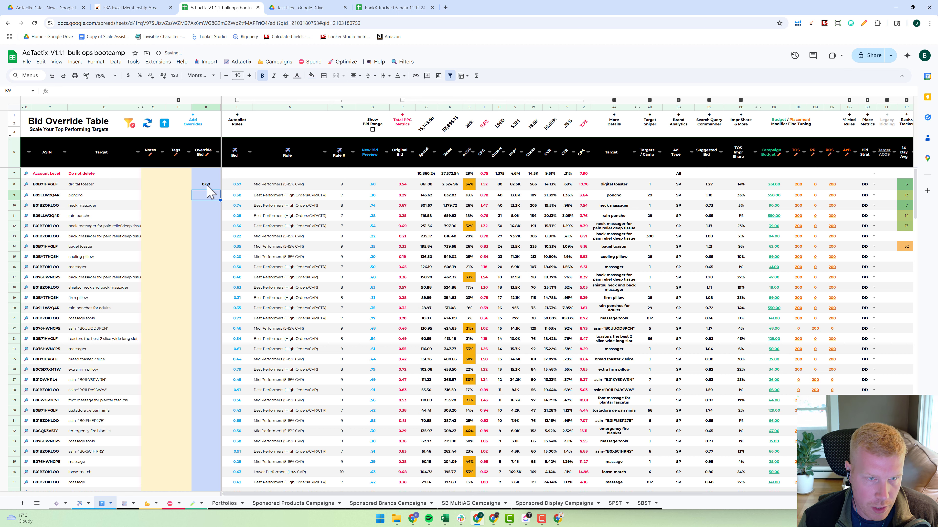
left_click(246, 187)
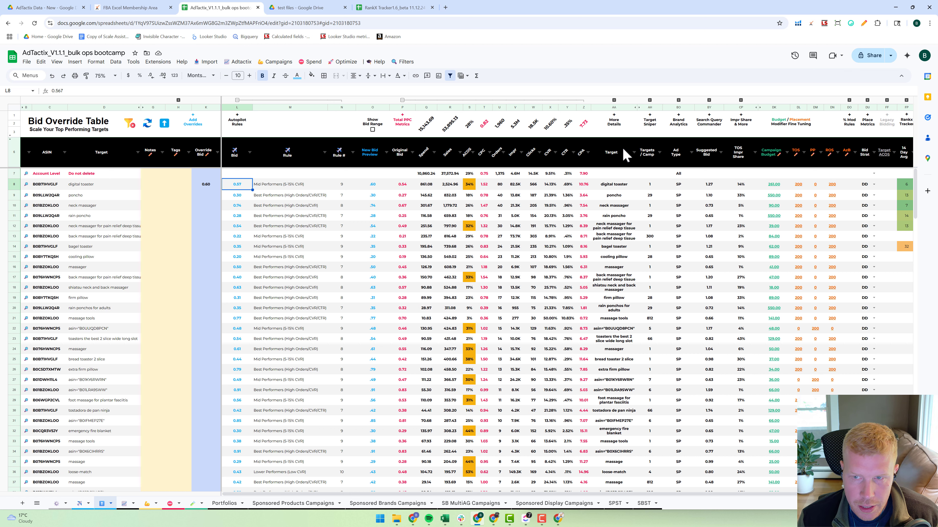
Examine the empty Override Bid and Notes cells and preview the Amazon link for the neck massager target
left_click(218, 197)
left_click(213, 267)
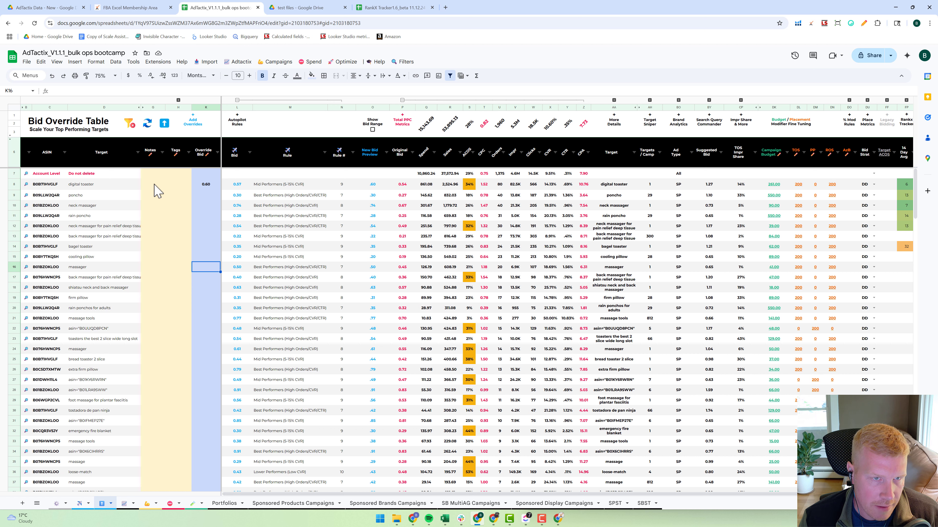
left_click(161, 176)
left_click(154, 195)
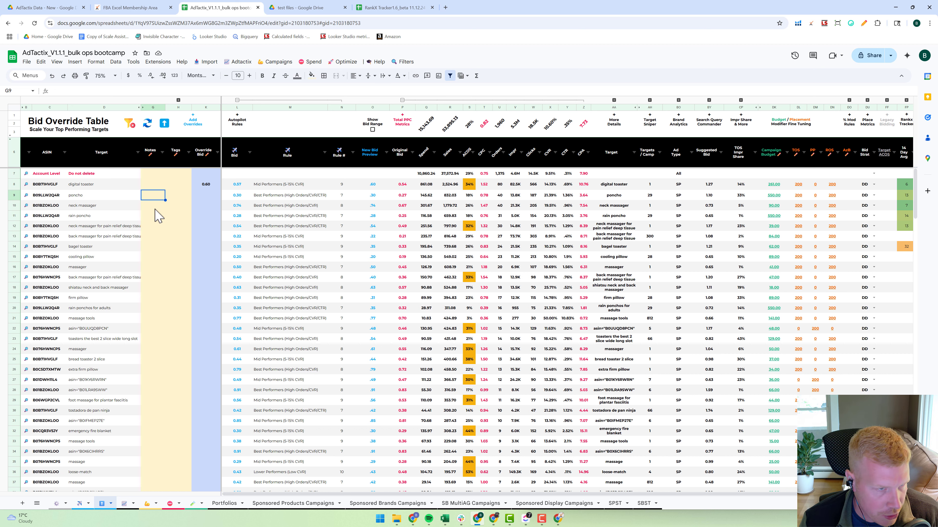
left_click(156, 209)
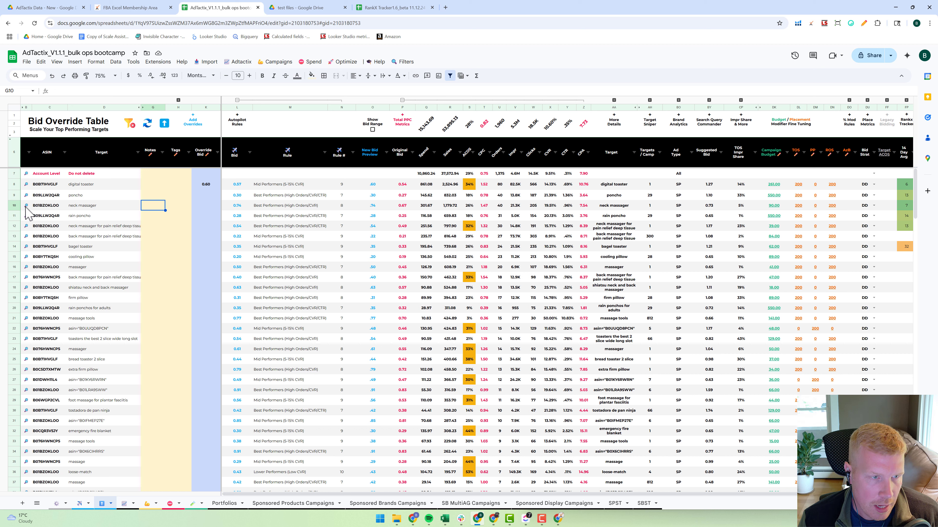
mouse_move(26, 207)
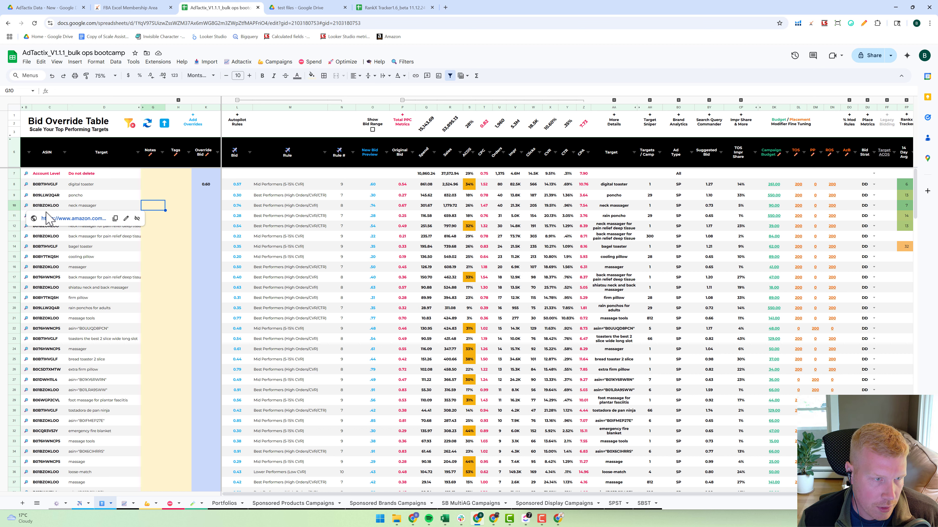
left_click(76, 205)
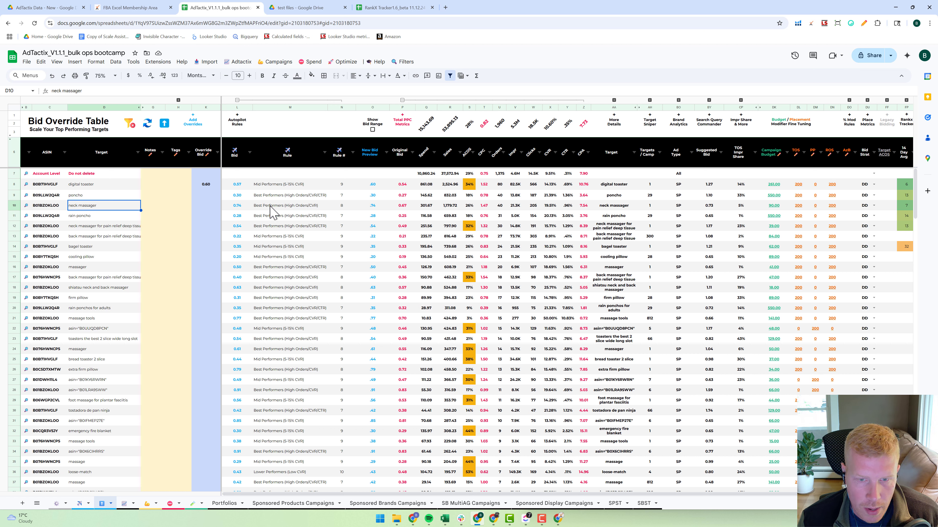
Review the digital toaster target's override bid, TOS modifier, bid strategy and campaign budget
left_click(210, 187)
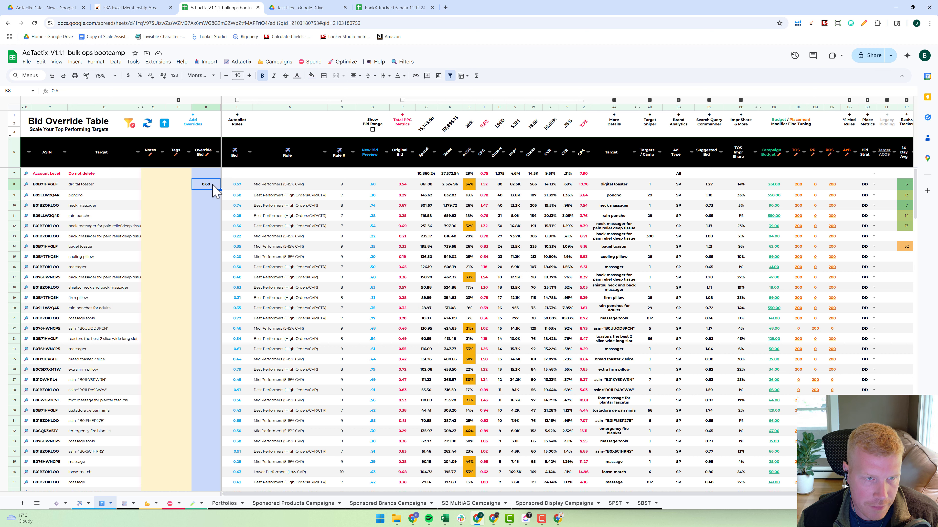
left_click(798, 185)
left_click(864, 185)
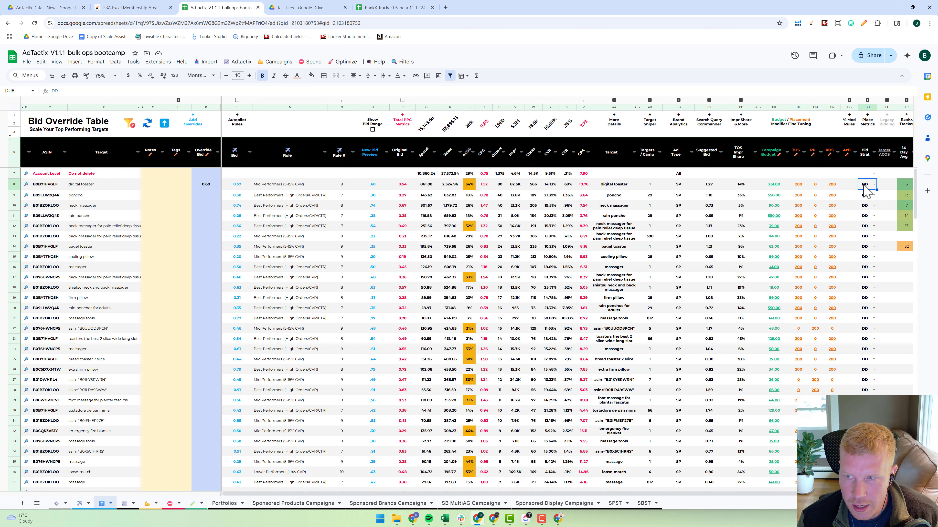
left_click(775, 184)
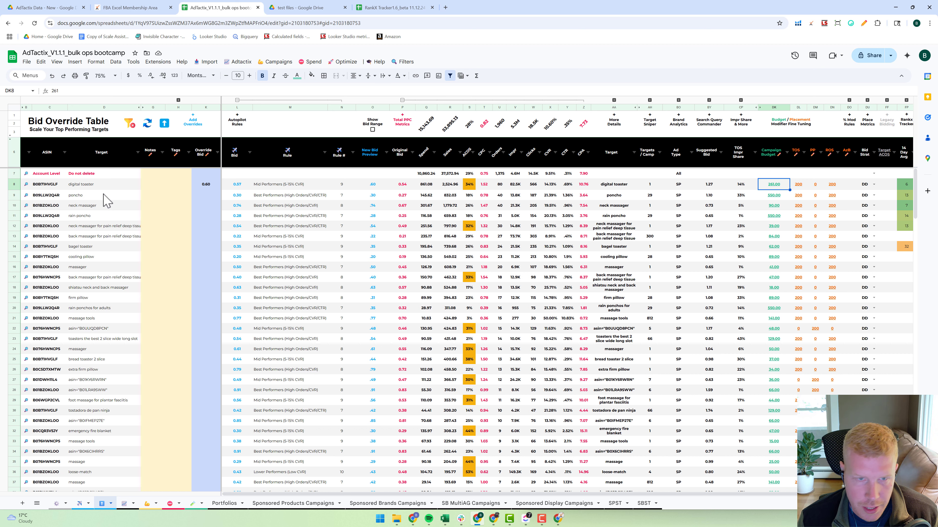
Run Override Autopilot SP Bids to replace the new Sponsored Products bids with the Bid Override Table's overrides
left_click(213, 184)
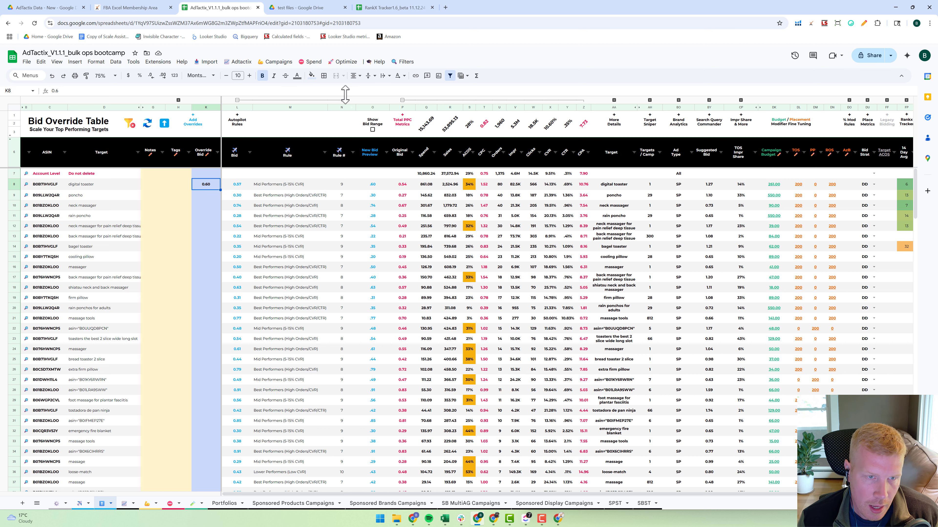
left_click(343, 67)
mouse_move(357, 100)
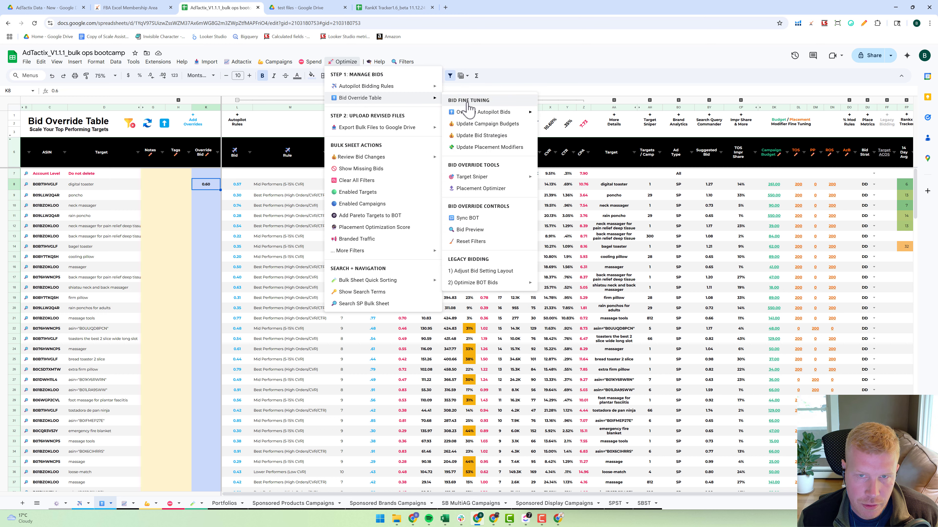
mouse_move(501, 117)
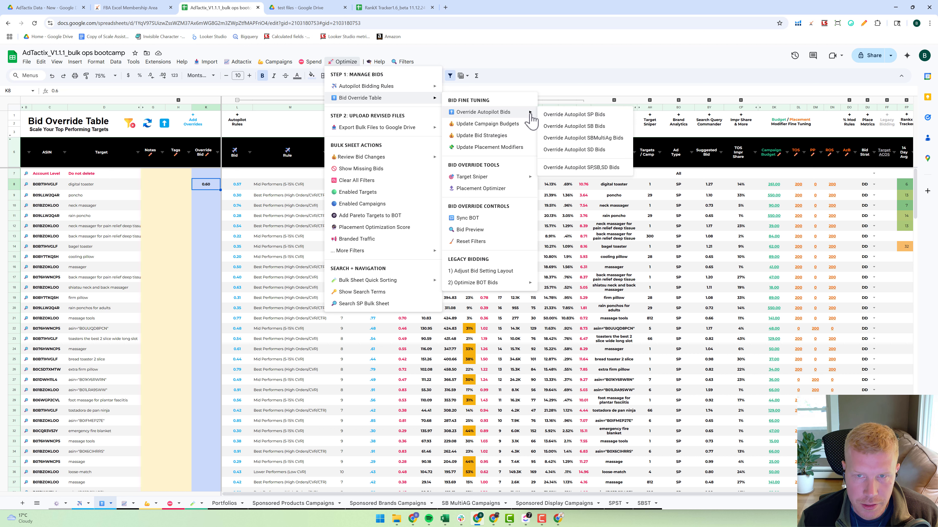
left_click(566, 115)
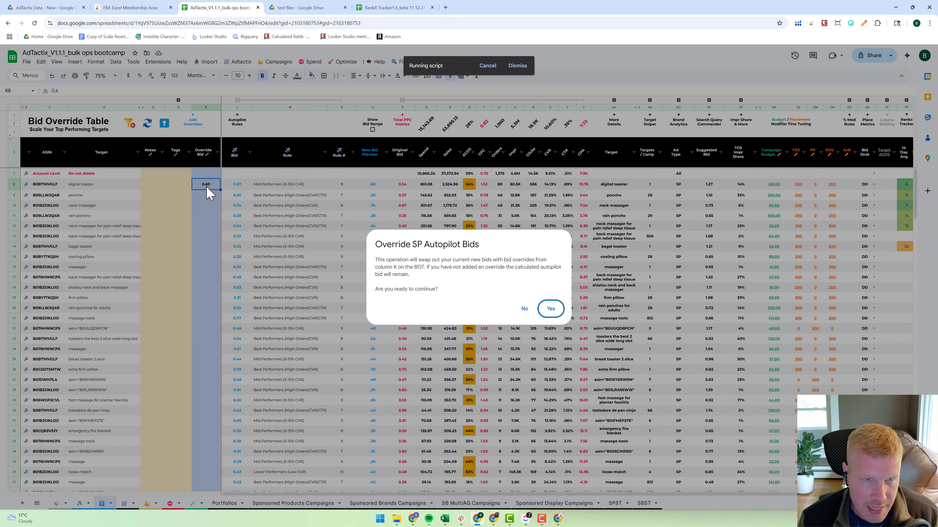
left_click(550, 309)
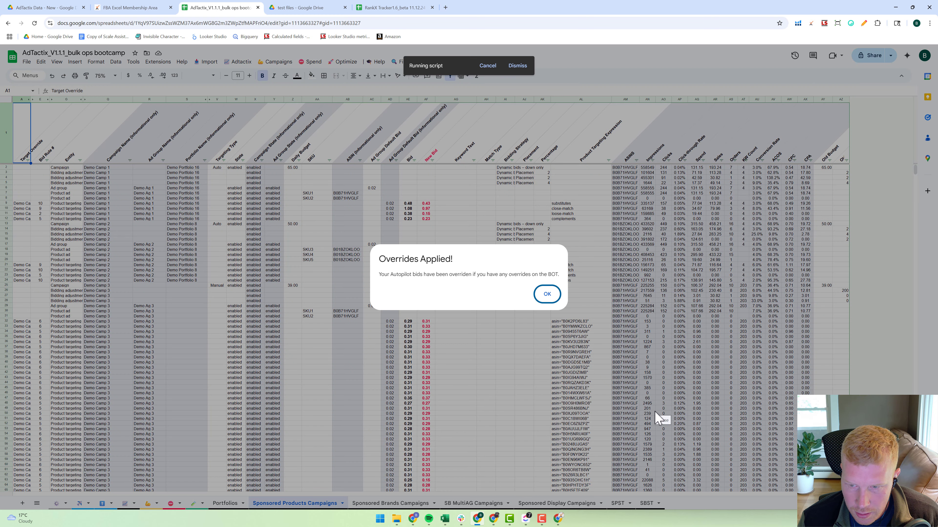
Expand the override columns in the Bid Override Table, search the SP bulk sheet for the digital toaster's Override Value and check its New Bid
left_click(546, 294)
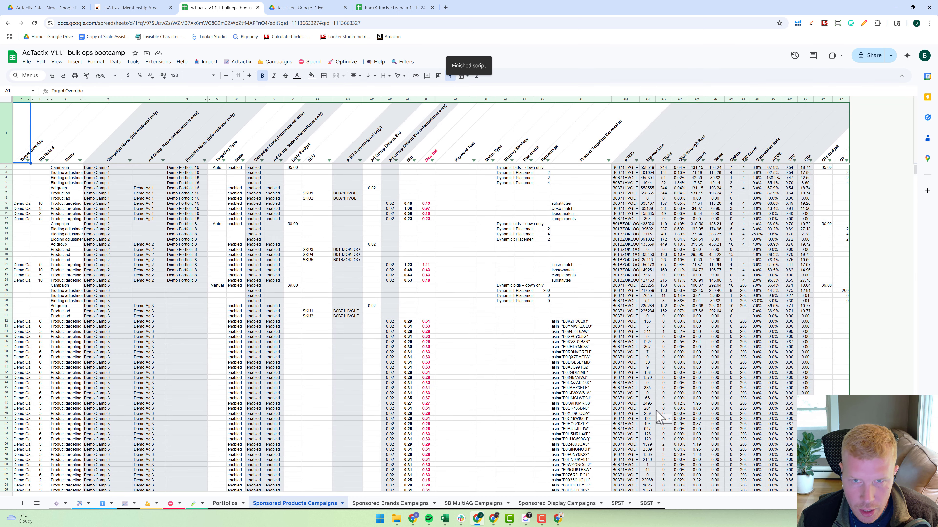
left_click(100, 503)
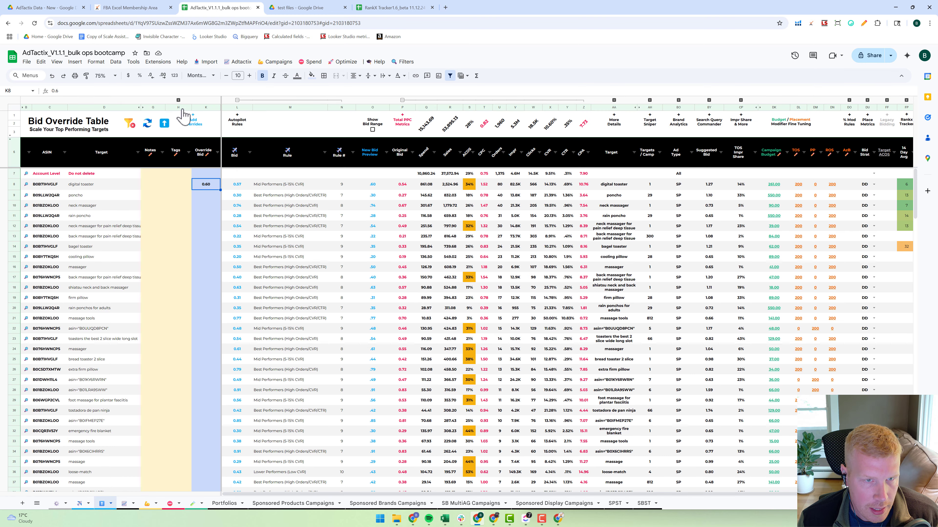
left_click(178, 100)
left_click(247, 185)
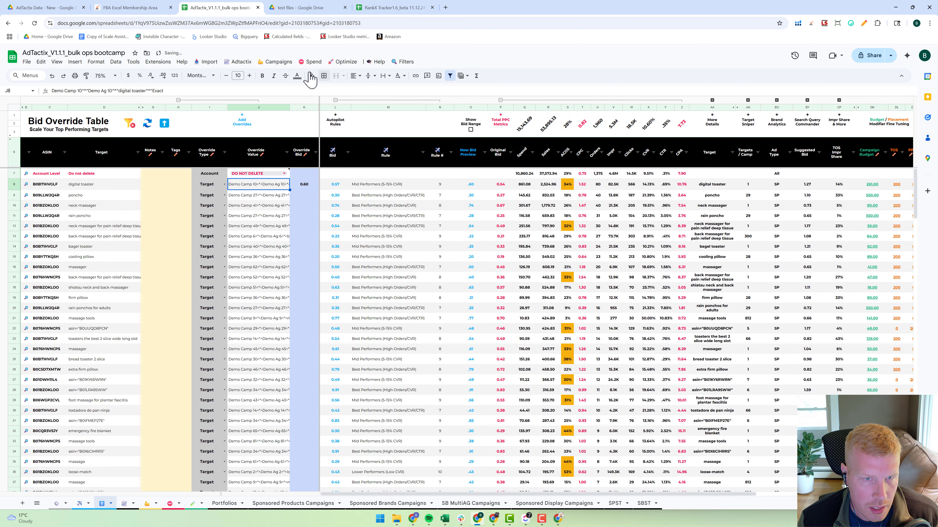
left_click(357, 64)
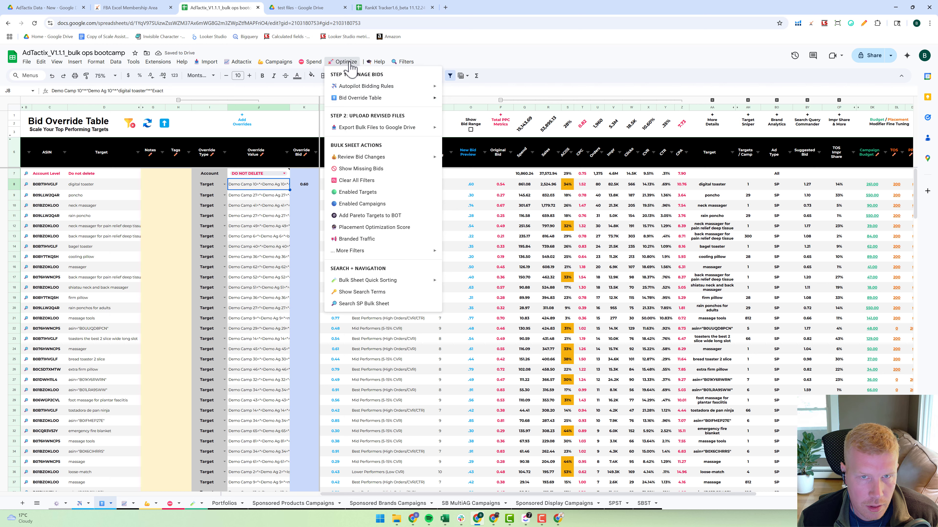
left_click(406, 311)
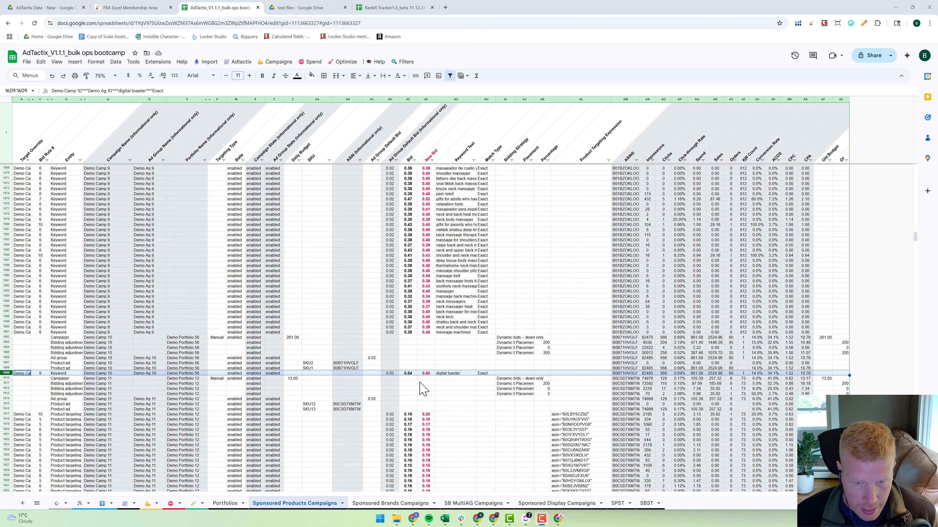
scroll(420, 386, "down", 3)
left_click(429, 374)
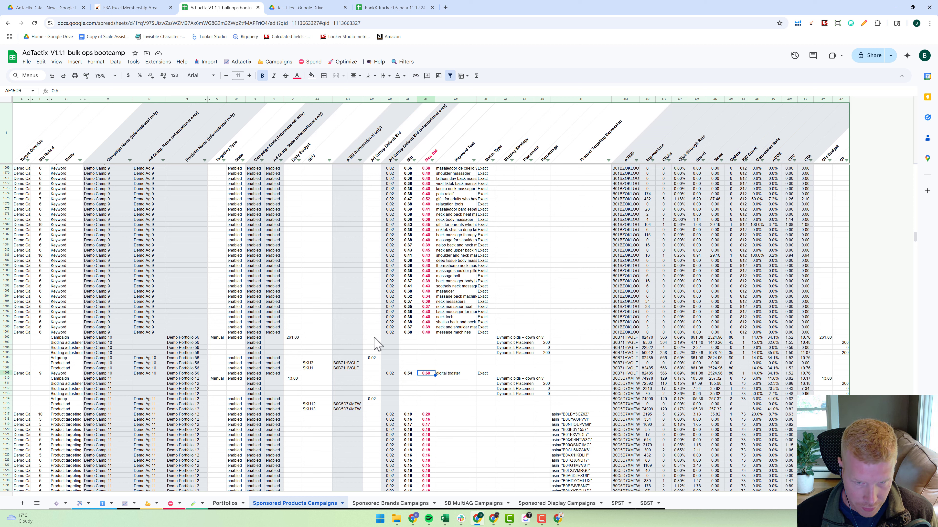
Review the options for exporting new bid files to Google Drive, including the All AdTypes Combo File, without exporting
left_click(342, 69)
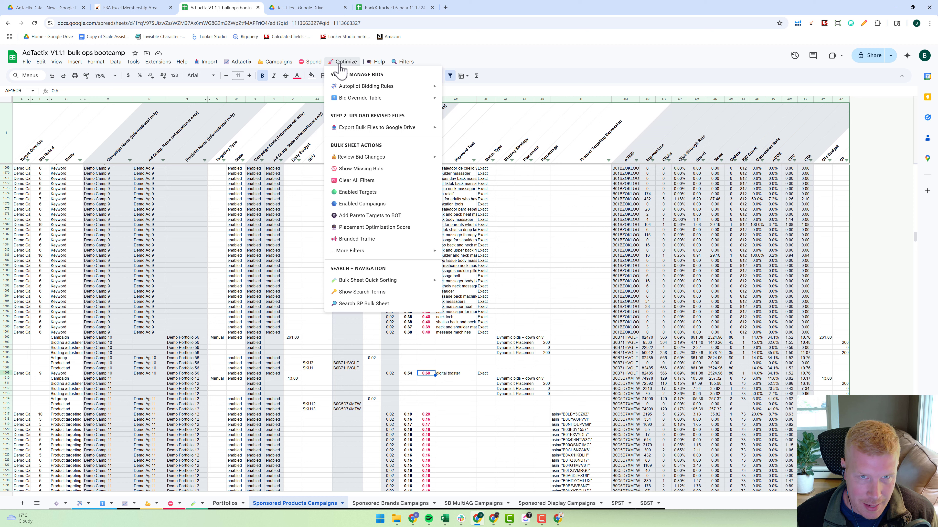
mouse_move(360, 103)
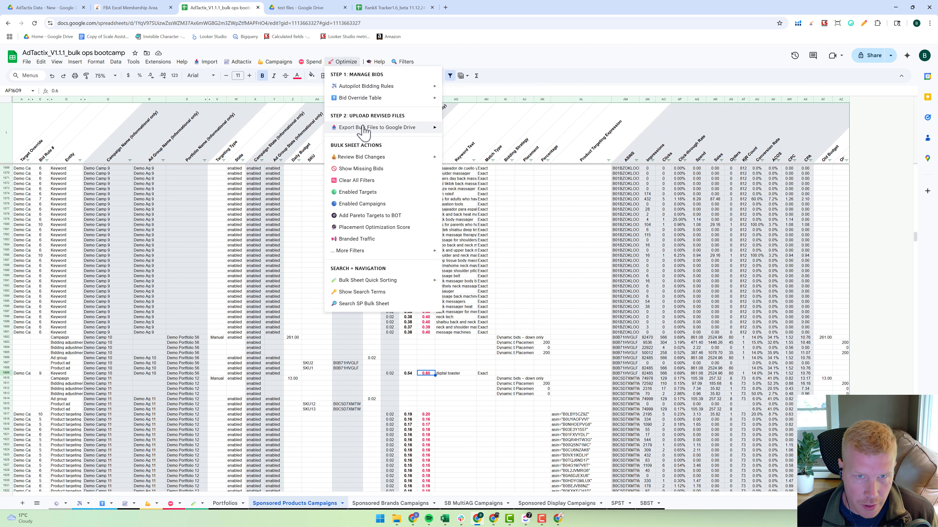
mouse_move(362, 128)
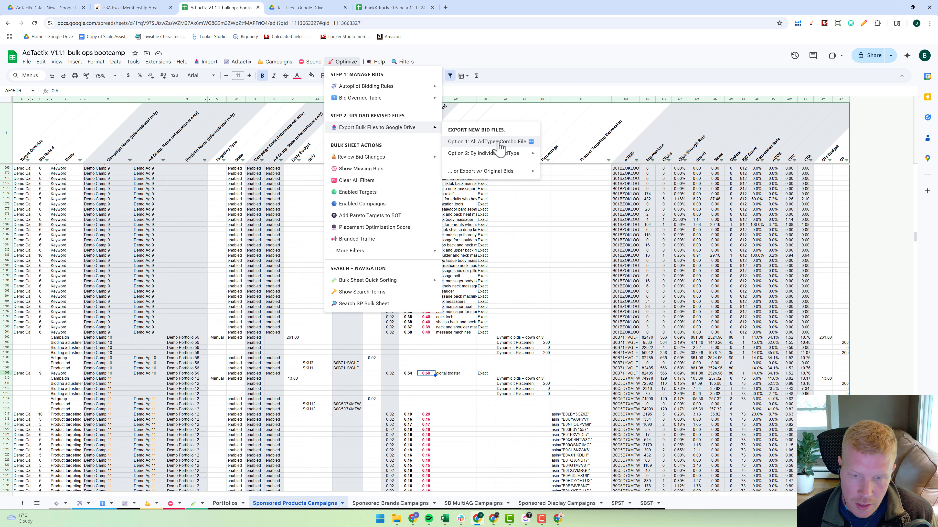
left_click(541, 261)
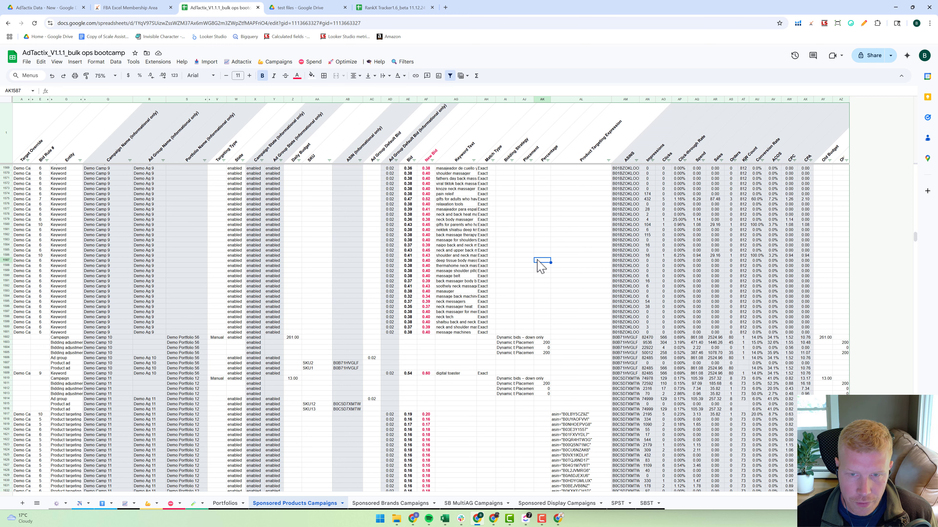
Collapse the Override Type and Override Value columns and the autopilot Rule and Rule # columns in the Bid Override Table
left_click(103, 505)
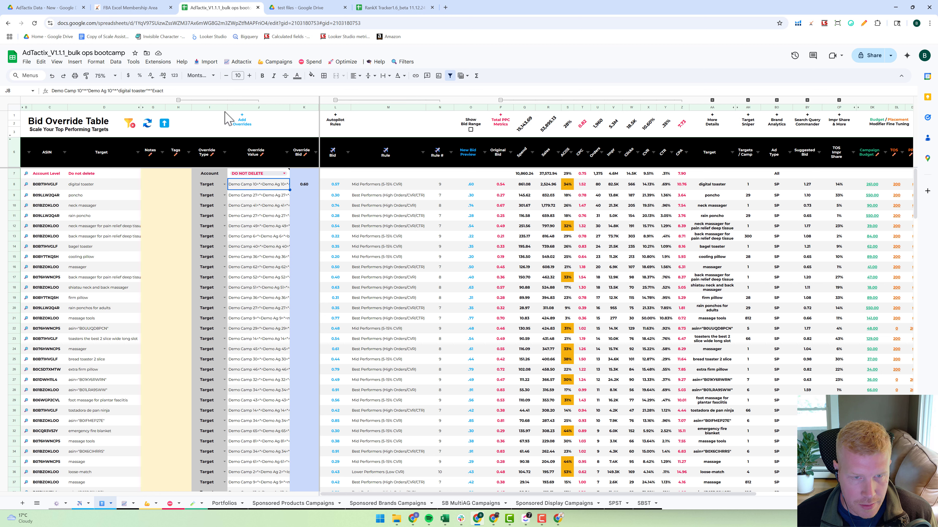
left_click(222, 100)
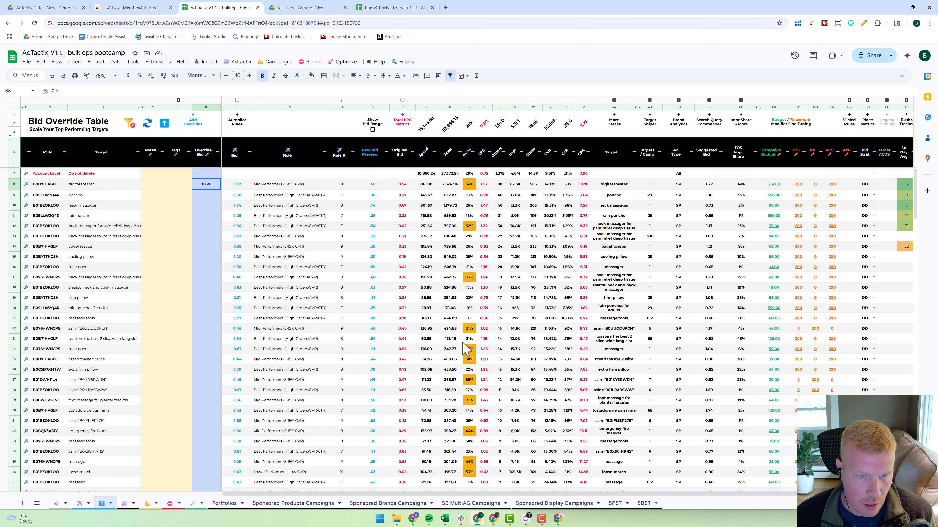
left_click(300, 100)
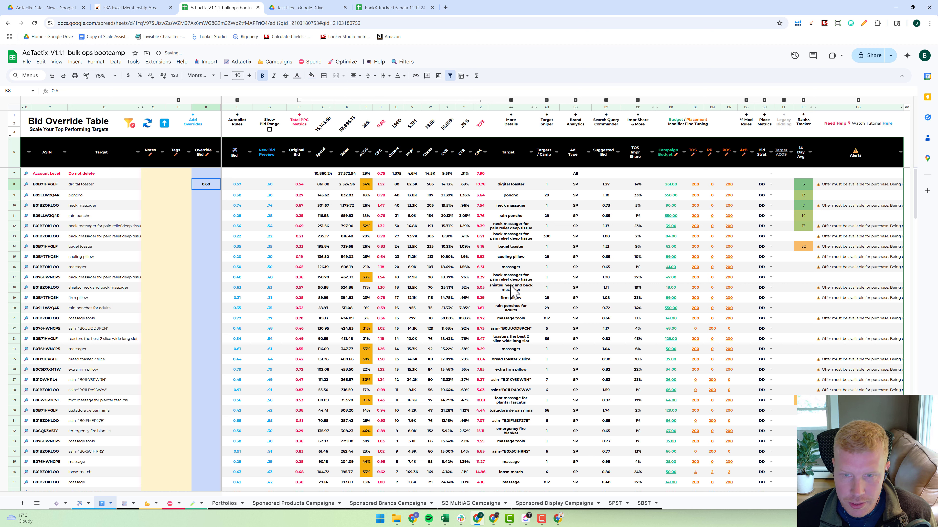